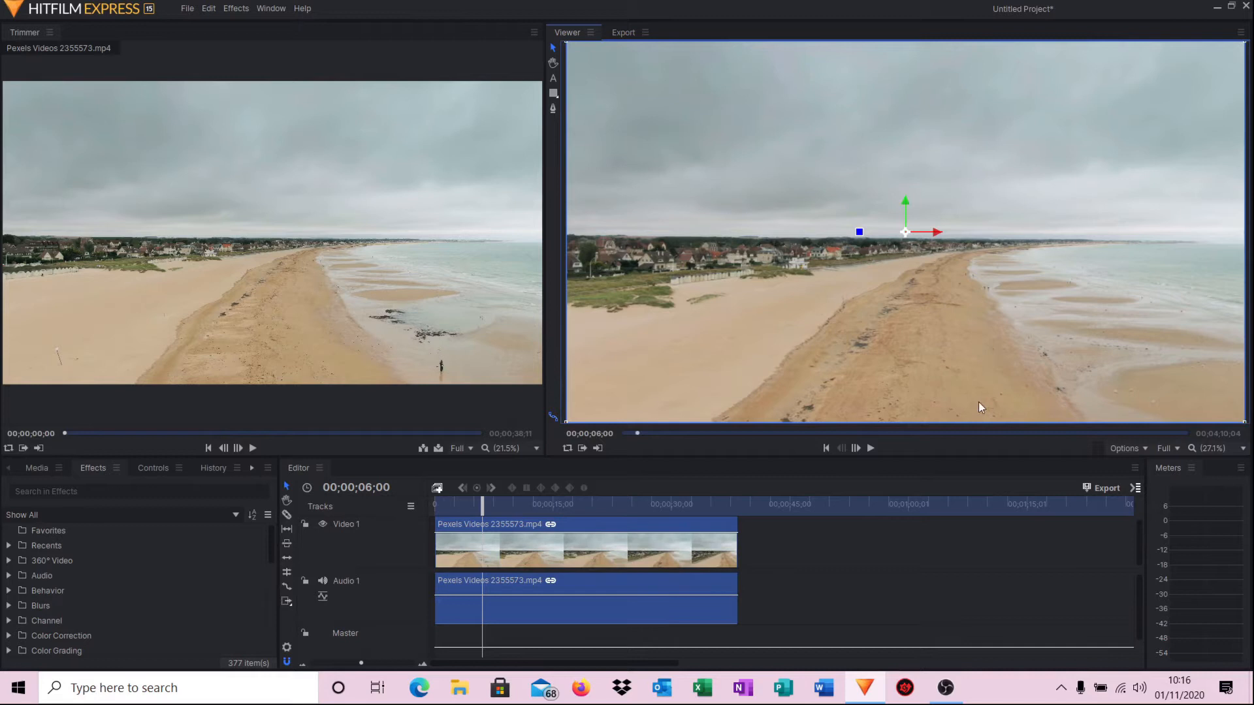
Preview the beach clip, then apply the Black & White Old Stock film-look preset to it.
left_click(871, 449)
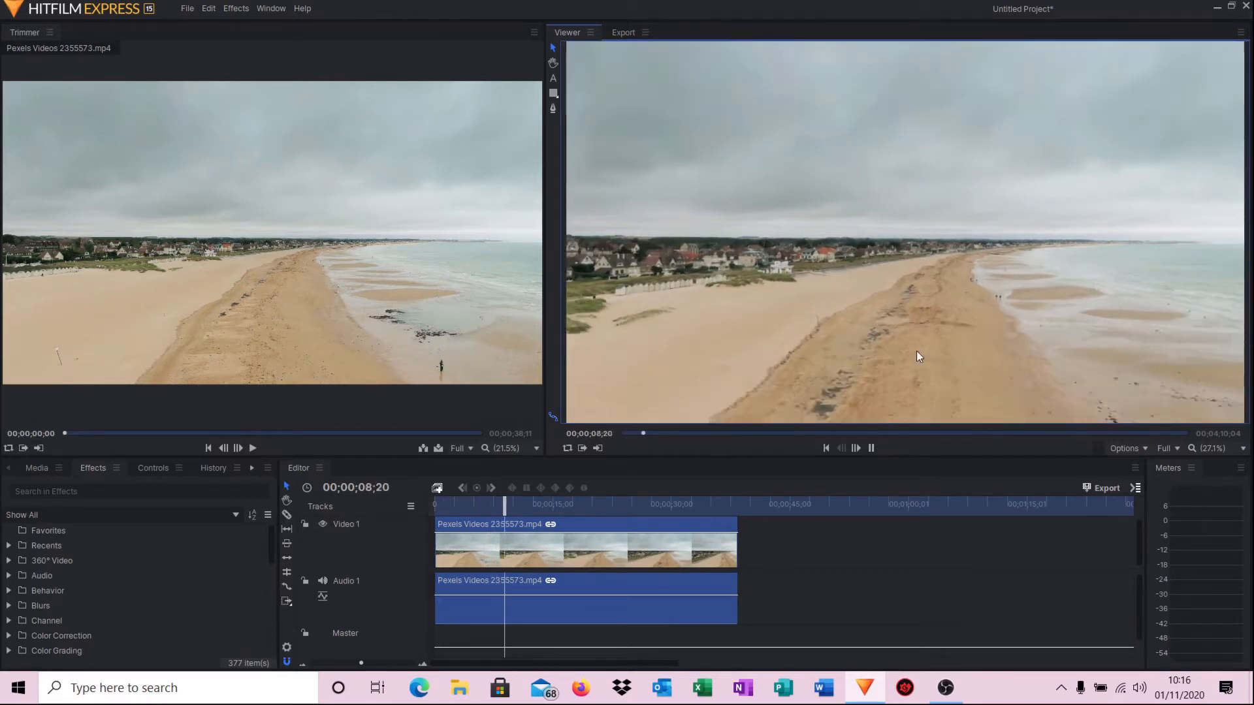
left_click(871, 449)
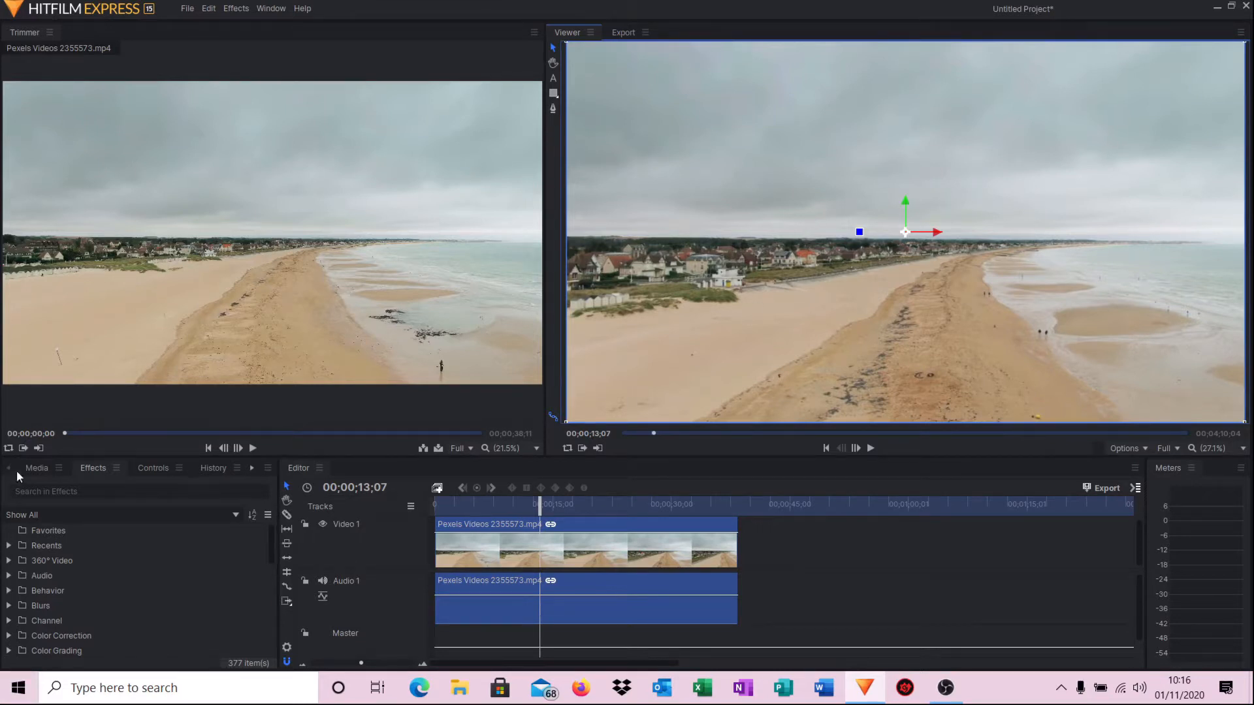
scroll(113, 568, "down", 7)
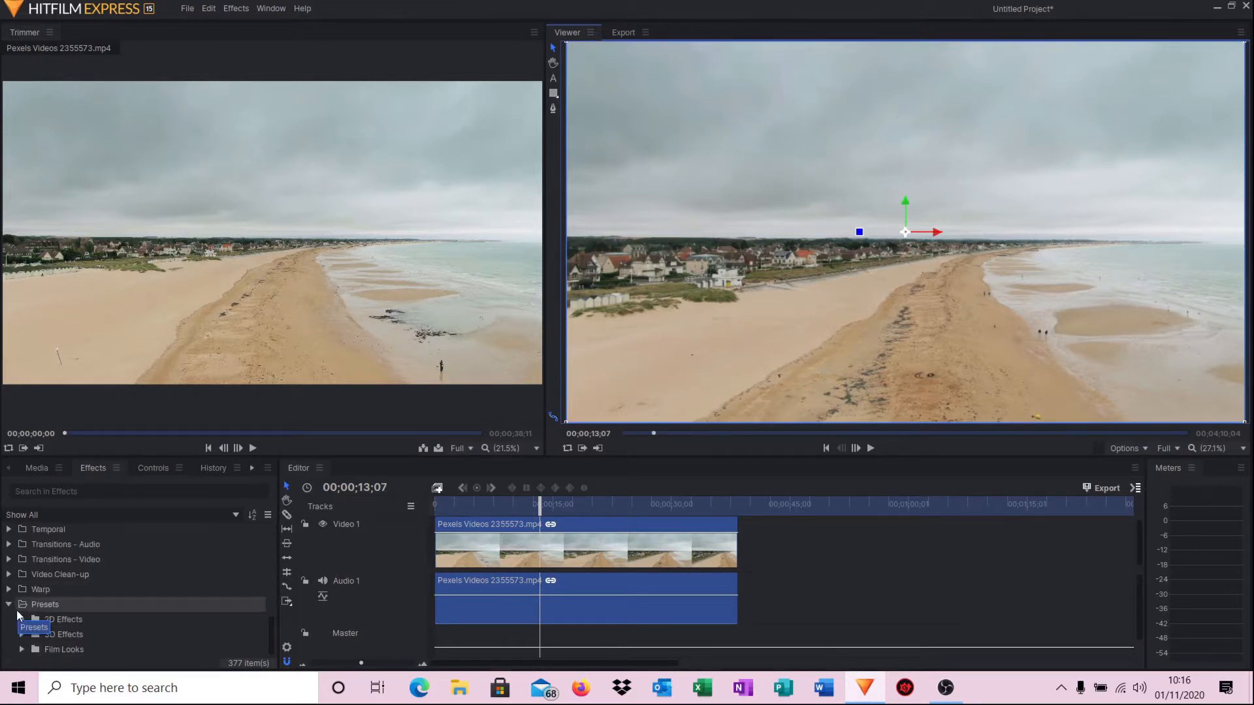
left_click(20, 647)
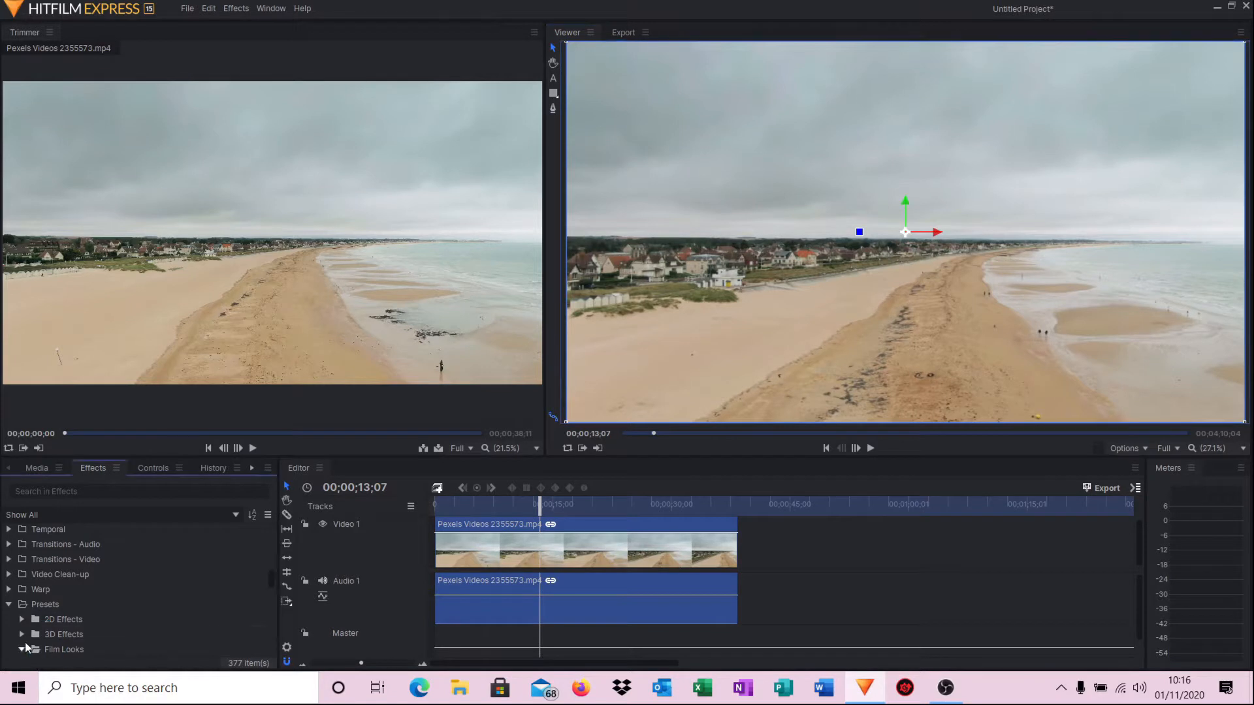
scroll(68, 612, "down", 2)
scroll(68, 610, "down", 2)
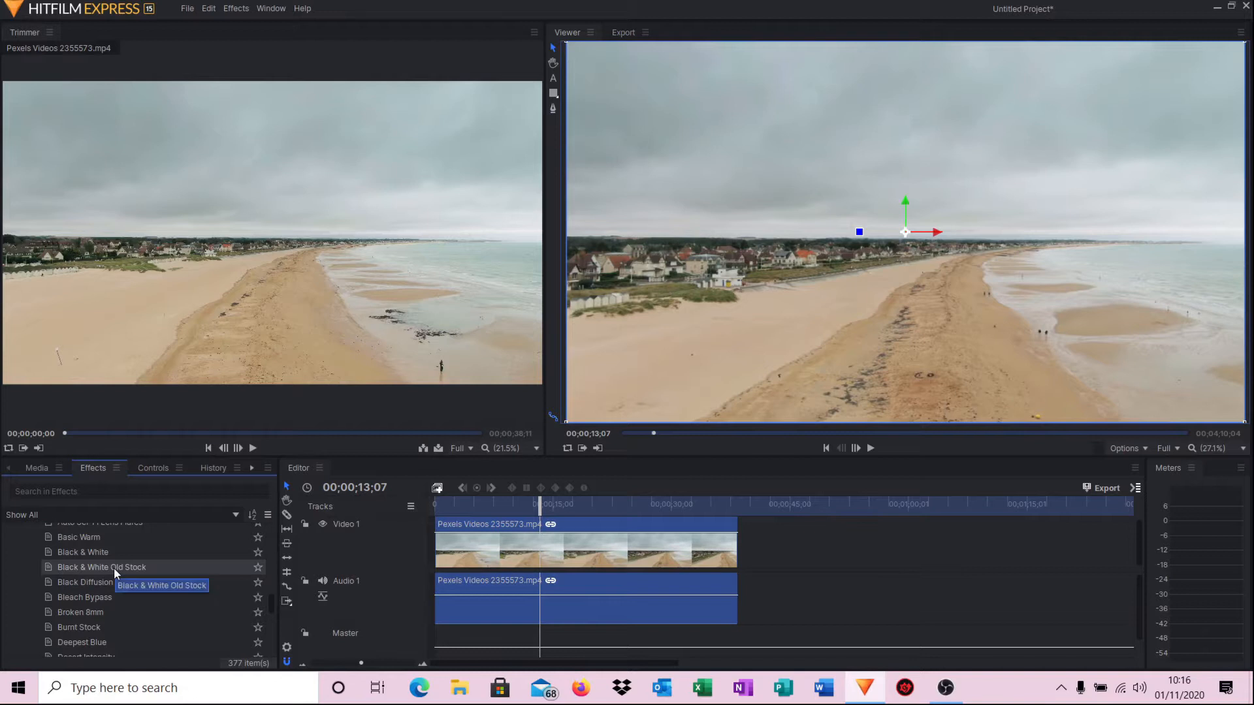
left_click_drag(95, 567, 477, 534)
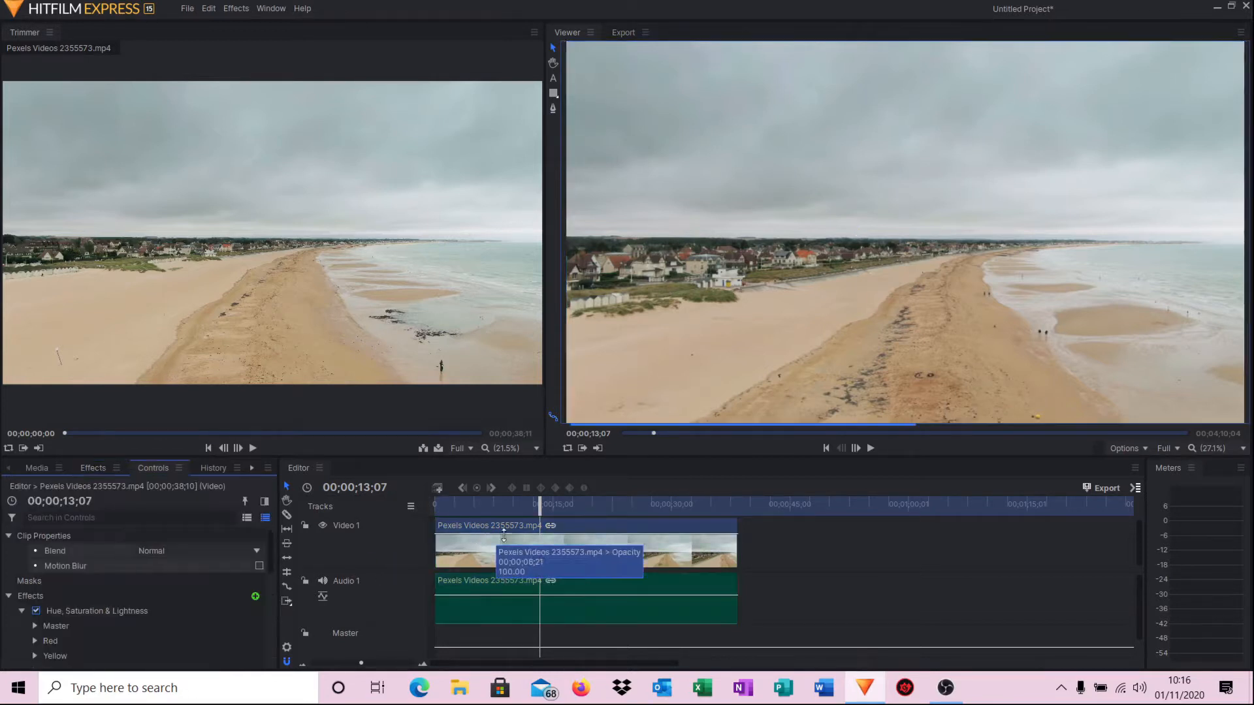
Review the black-and-white clip from the start, then set Brightness 20.0 and Contrast 28.0.
left_click(827, 448)
left_click(869, 448)
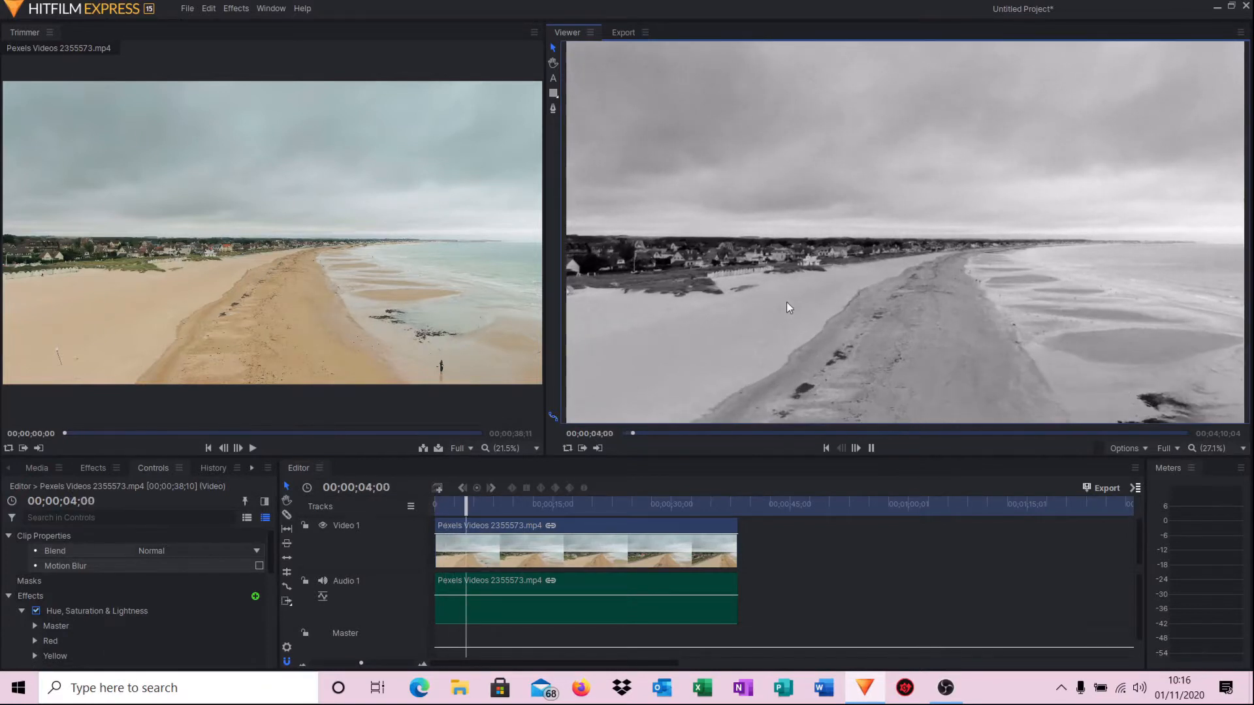
left_click(871, 449)
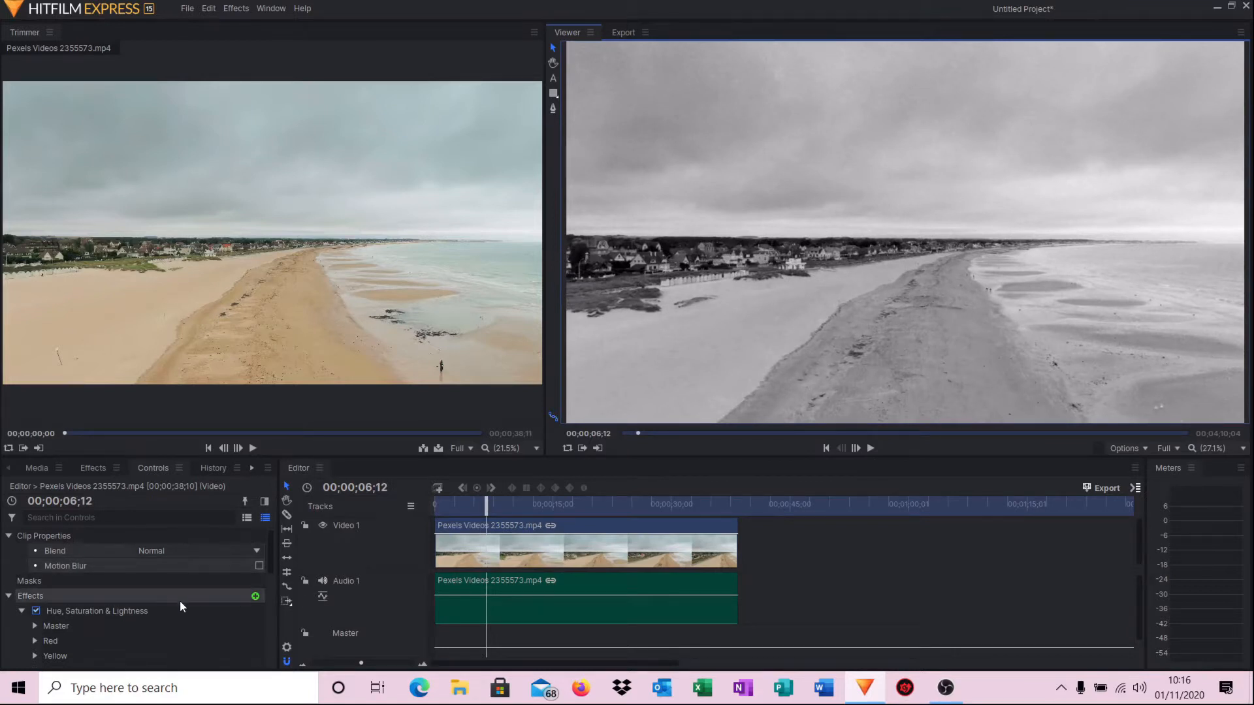
scroll(179, 601, "down", 5)
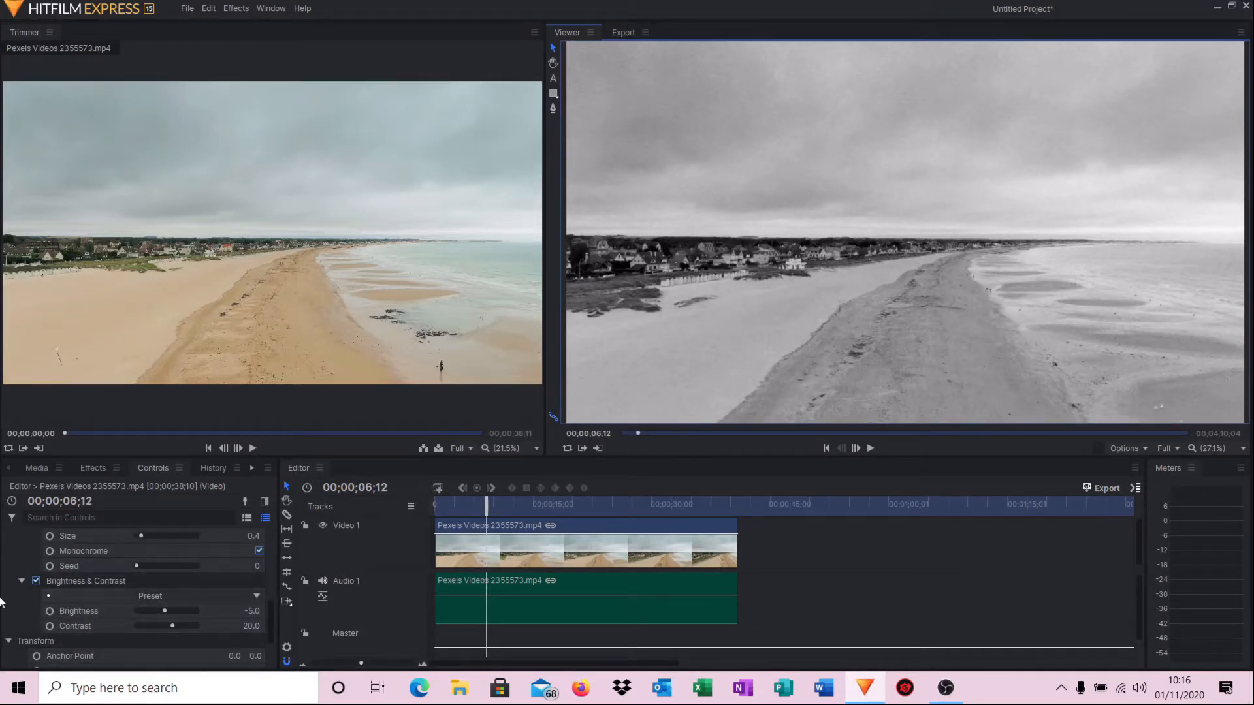
left_click_drag(163, 609, 175, 628)
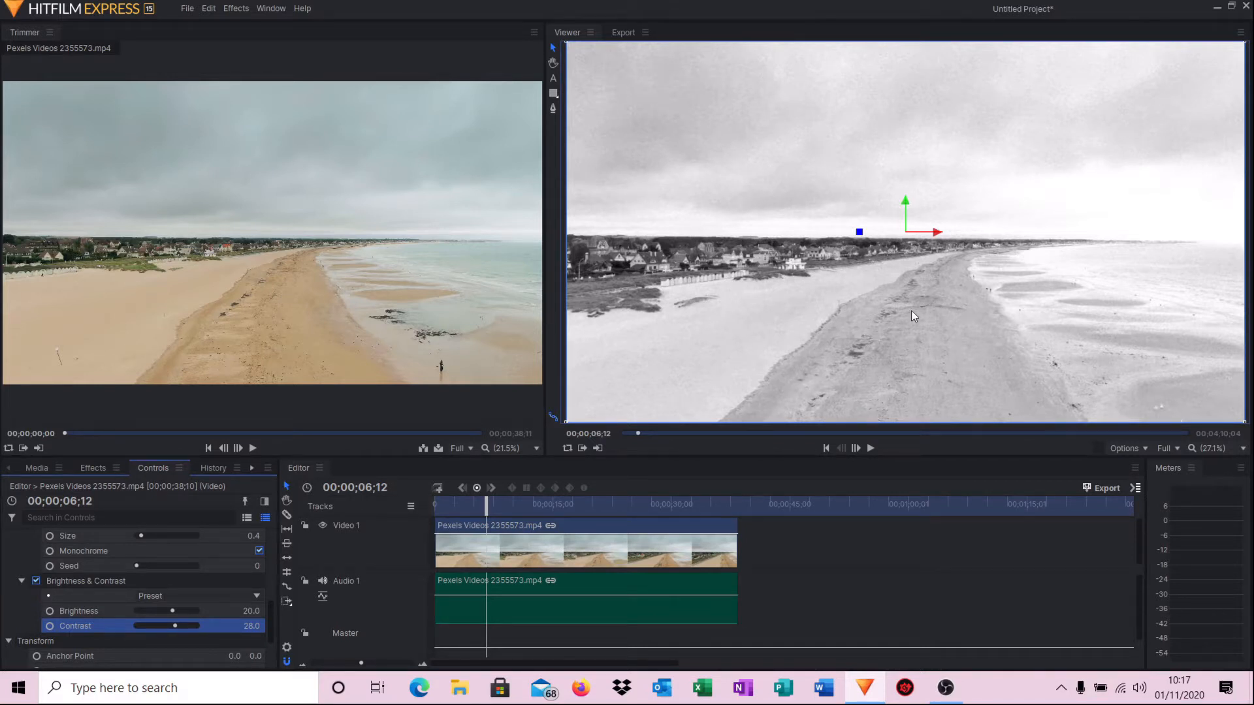
left_click(871, 450)
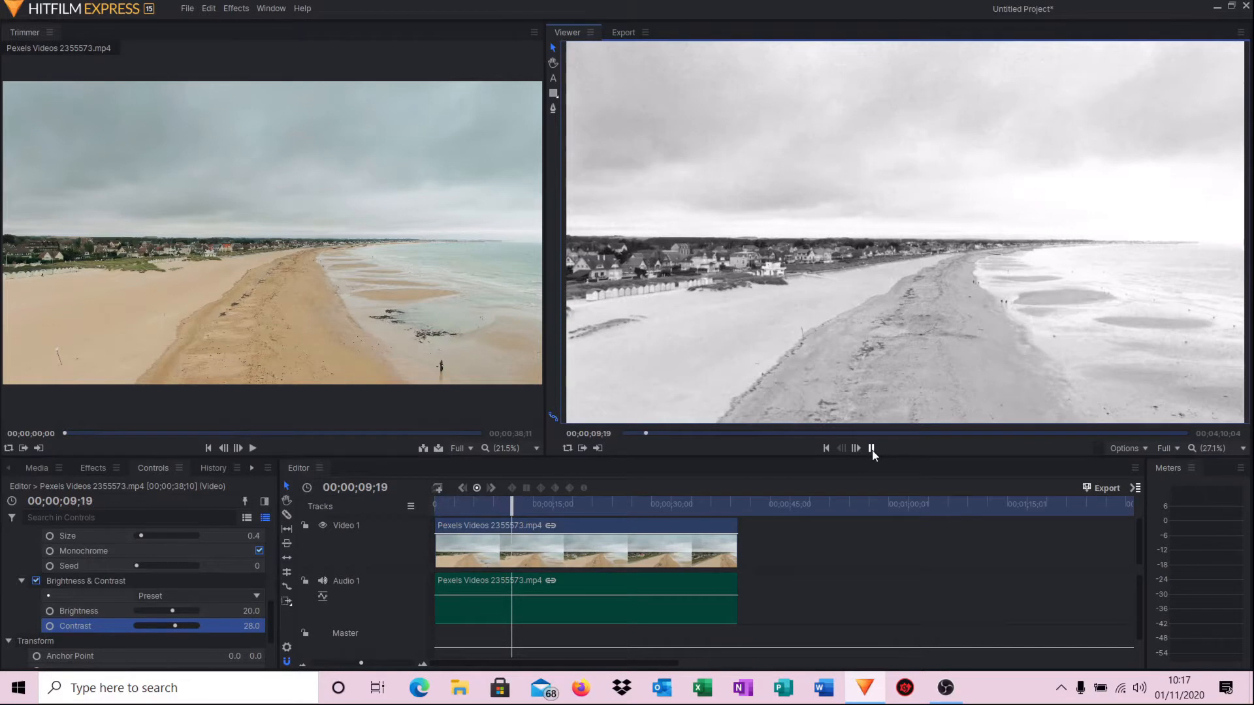
Pause the preview and switch to the Media panel listing the 3840 × 2160 beach clip.
left_click(871, 449)
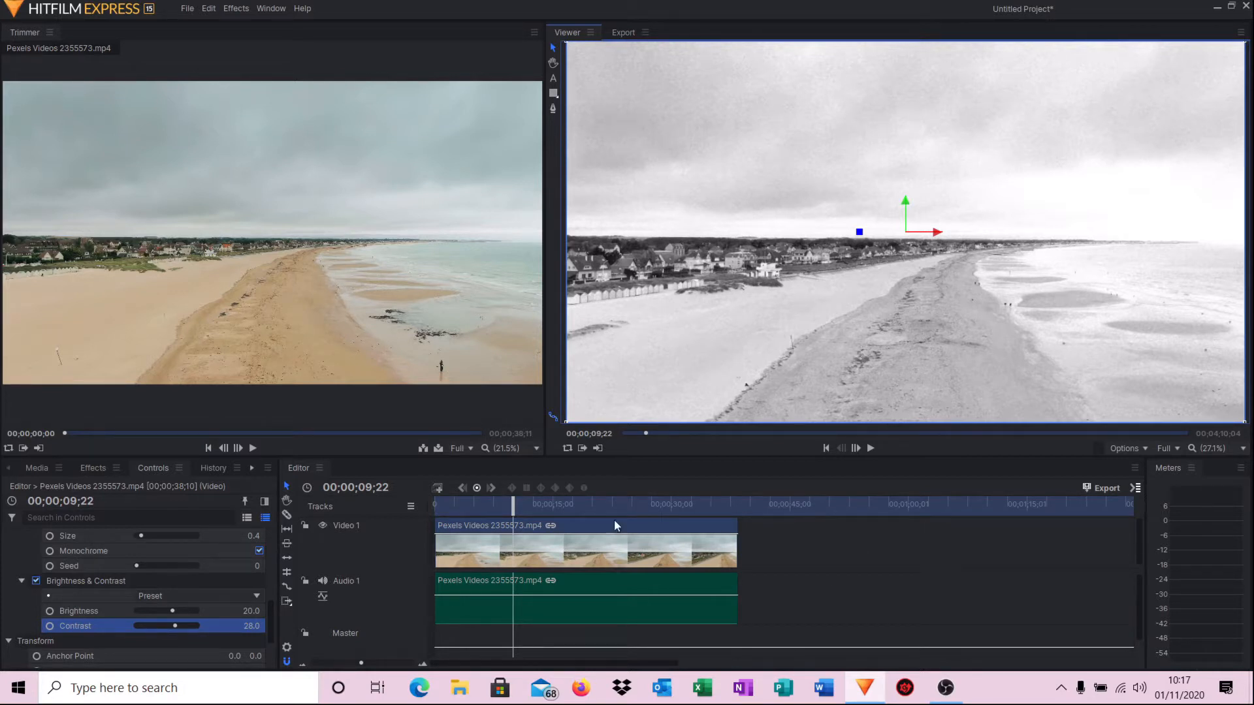
left_click(33, 469)
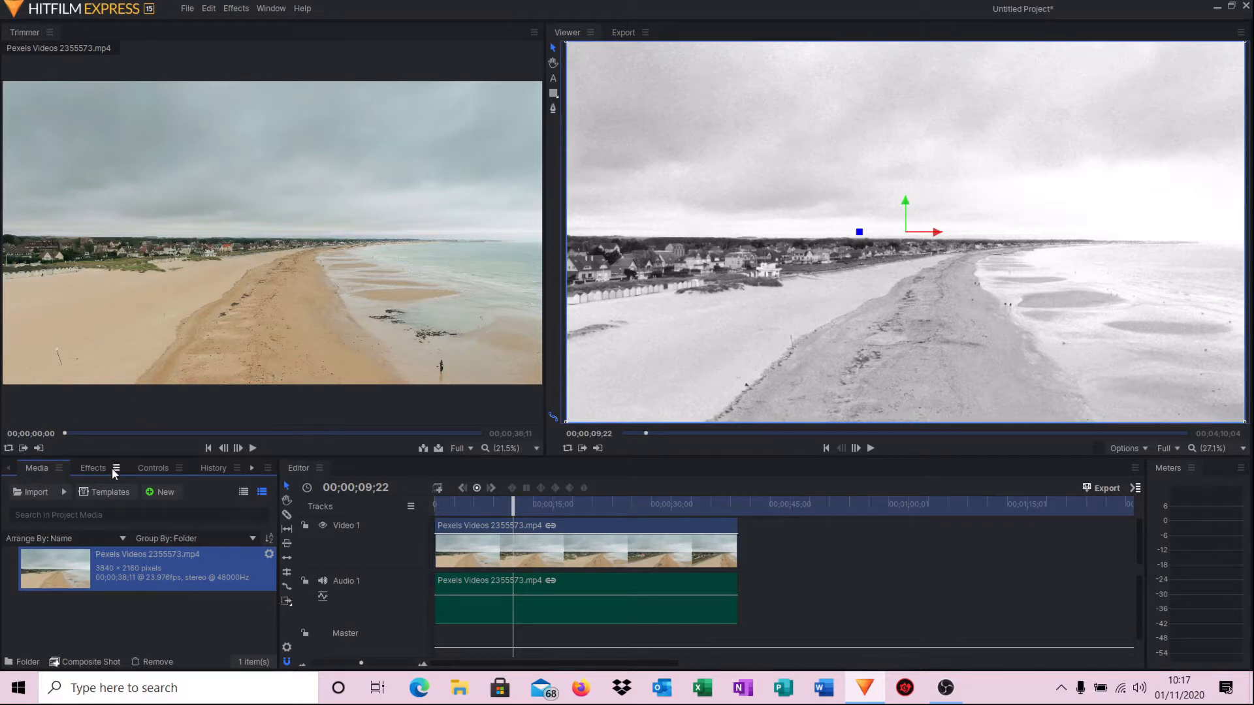
Import the Old Movie Countdown video into the project media.
left_click(36, 492)
left_click(426, 152)
left_click(621, 364)
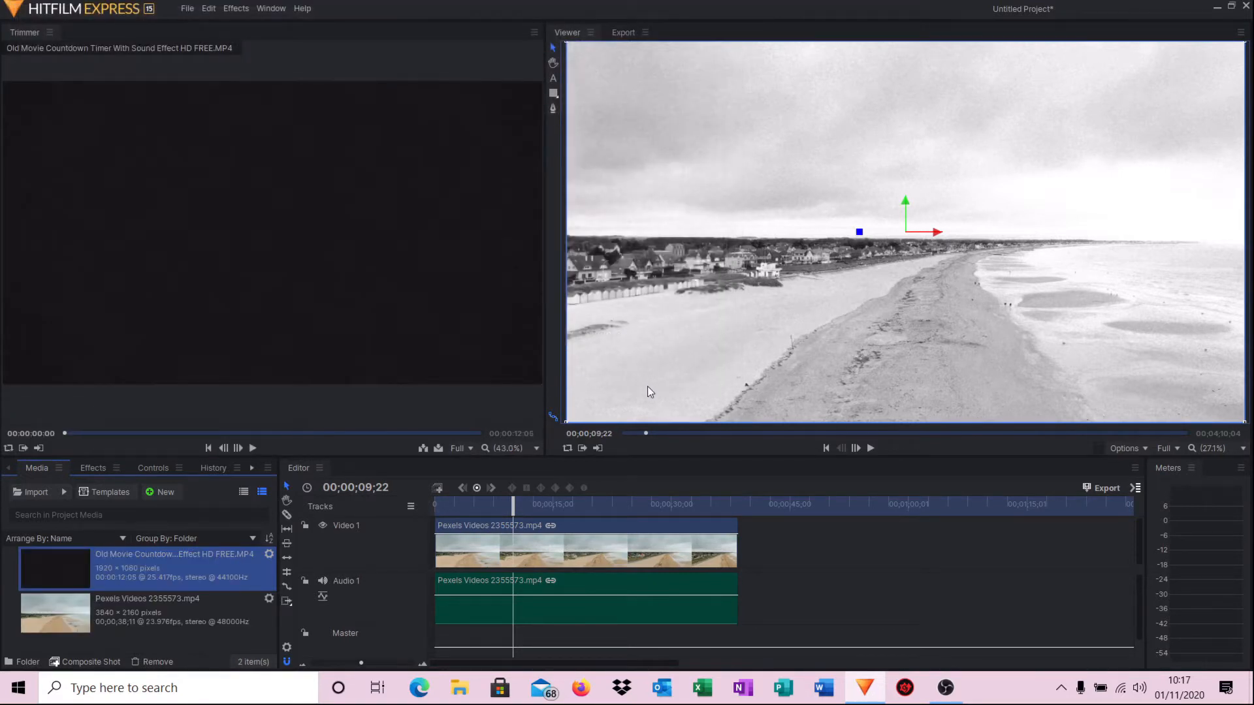
Place the countdown at the timeline start with the beach video and audio butted right after it.
left_click_drag(815, 532, 585, 588)
left_click_drag(598, 520, 727, 537)
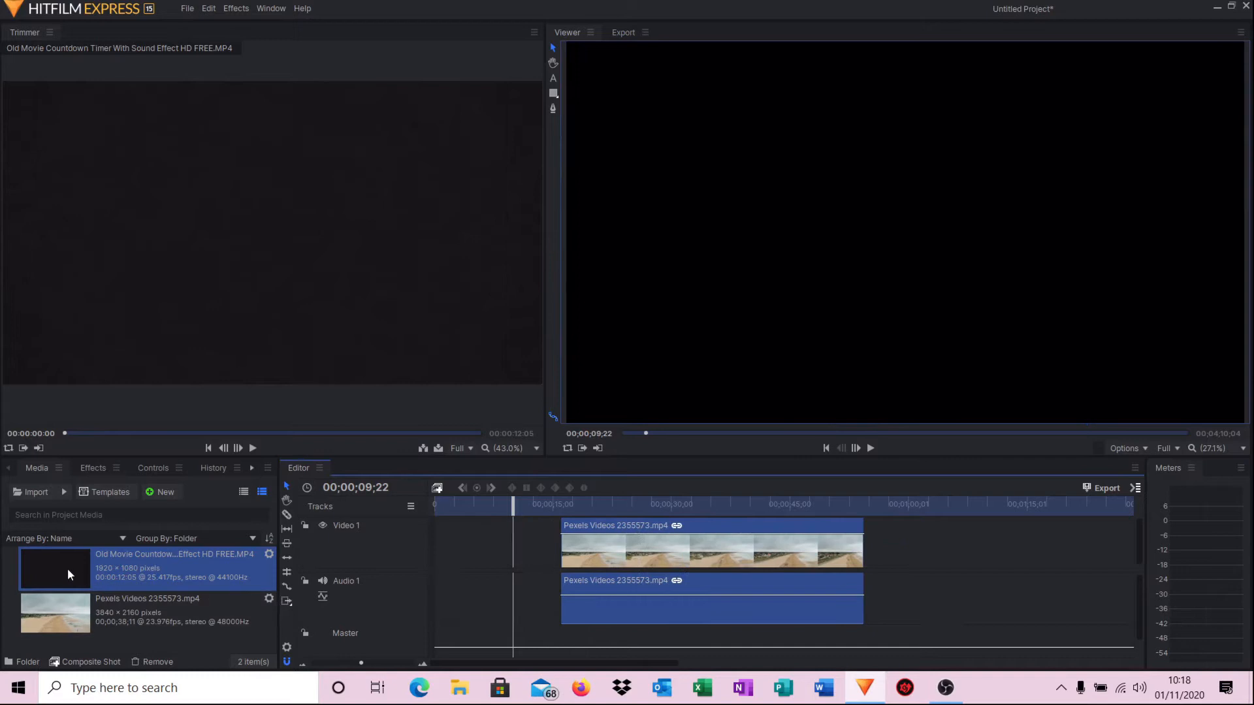
left_click_drag(65, 567, 435, 558)
left_click_drag(939, 540, 770, 623)
mouse_move(573, 523)
left_mouse_down()
mouse_move(546, 523)
mouse_move(588, 520)
left_mouse_up()
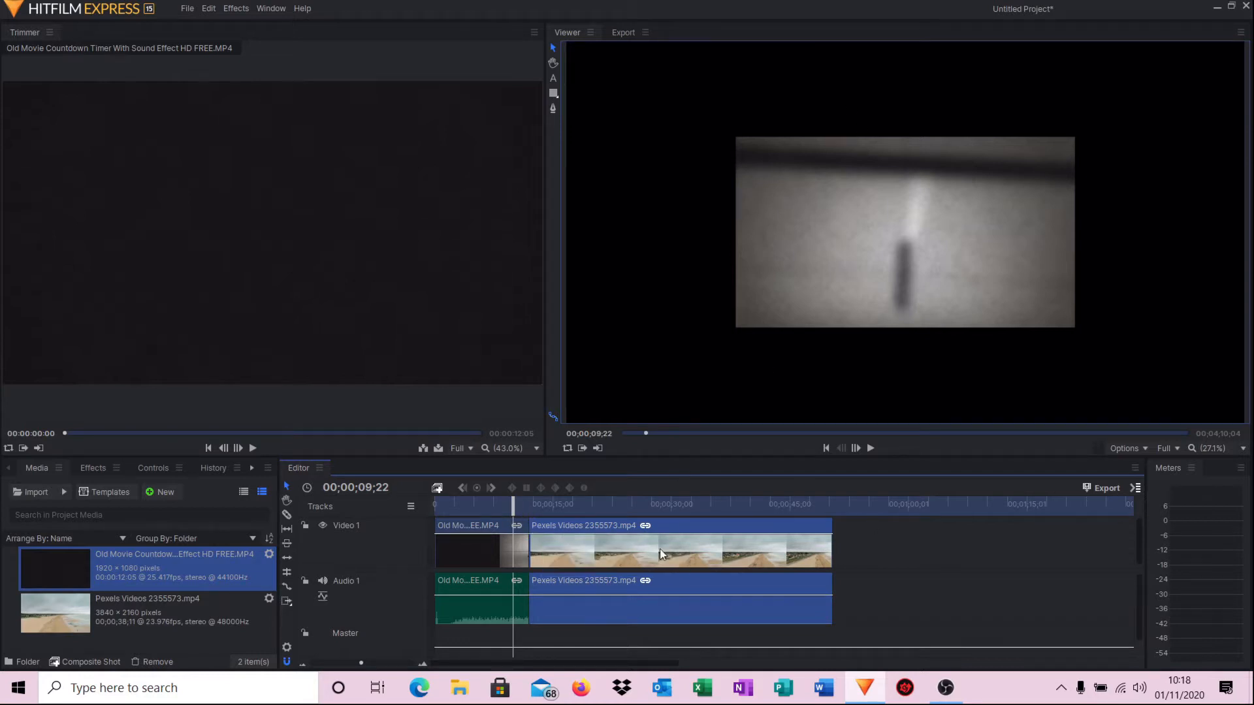
Drop an Additive Dissolve from Transitions - Video > Dissolve onto the countdown-to-beach cut.
left_click(91, 467)
scroll(91, 548, "down", 5)
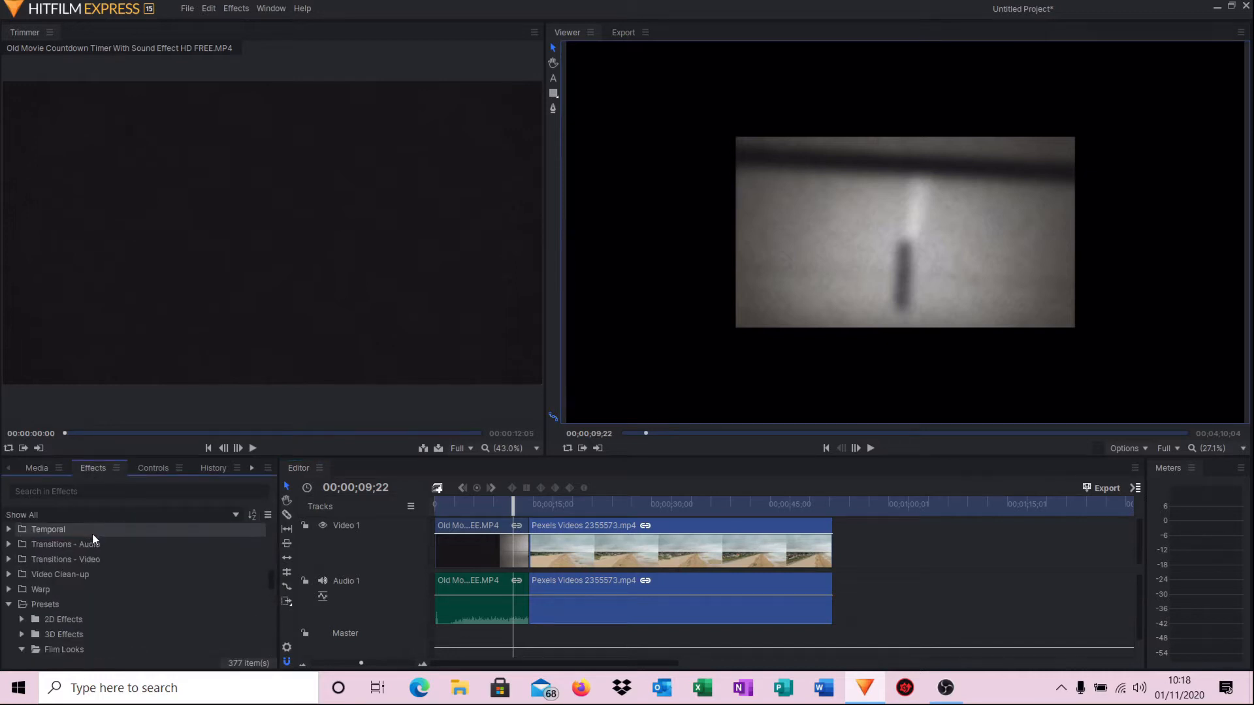
scroll(98, 561, "up", 1)
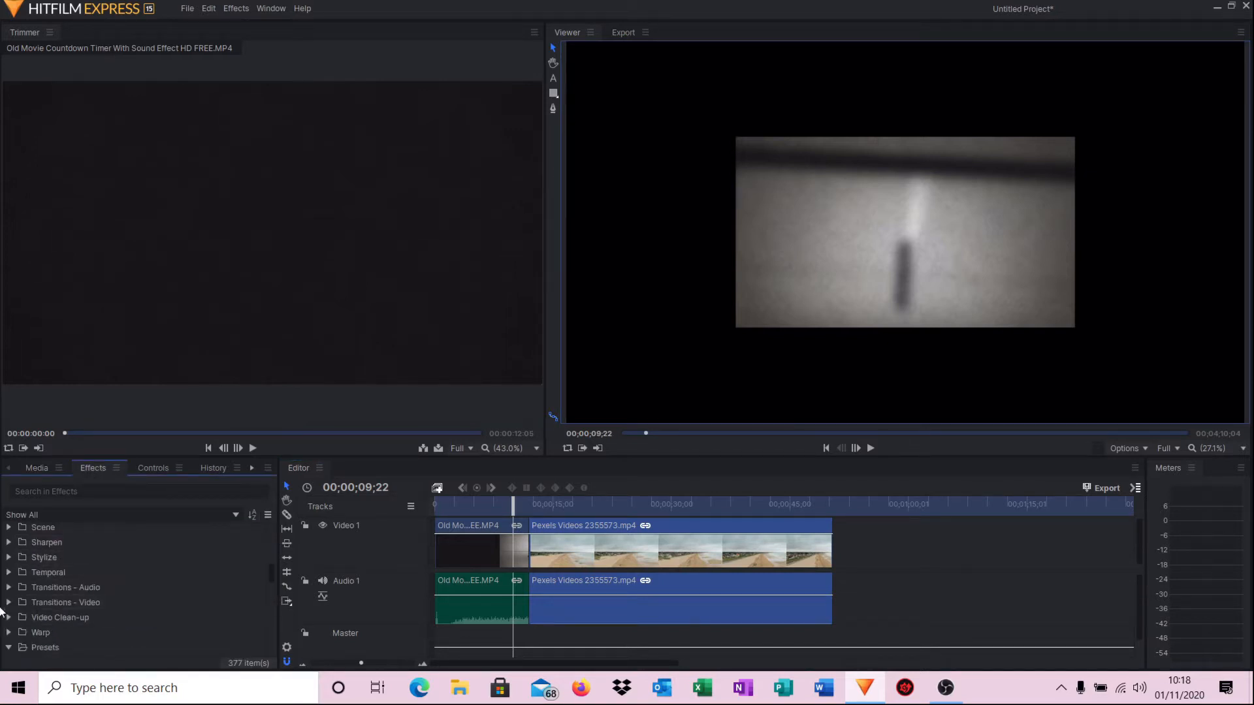
left_click(9, 602)
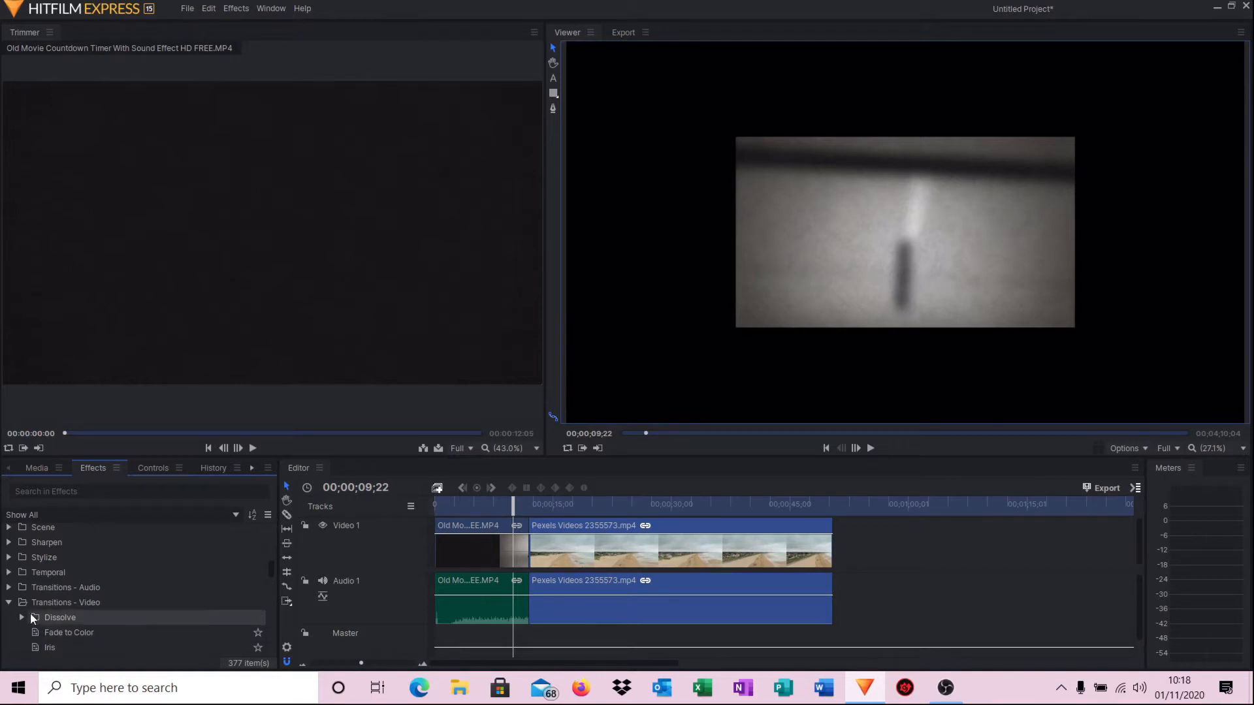
left_click(21, 617)
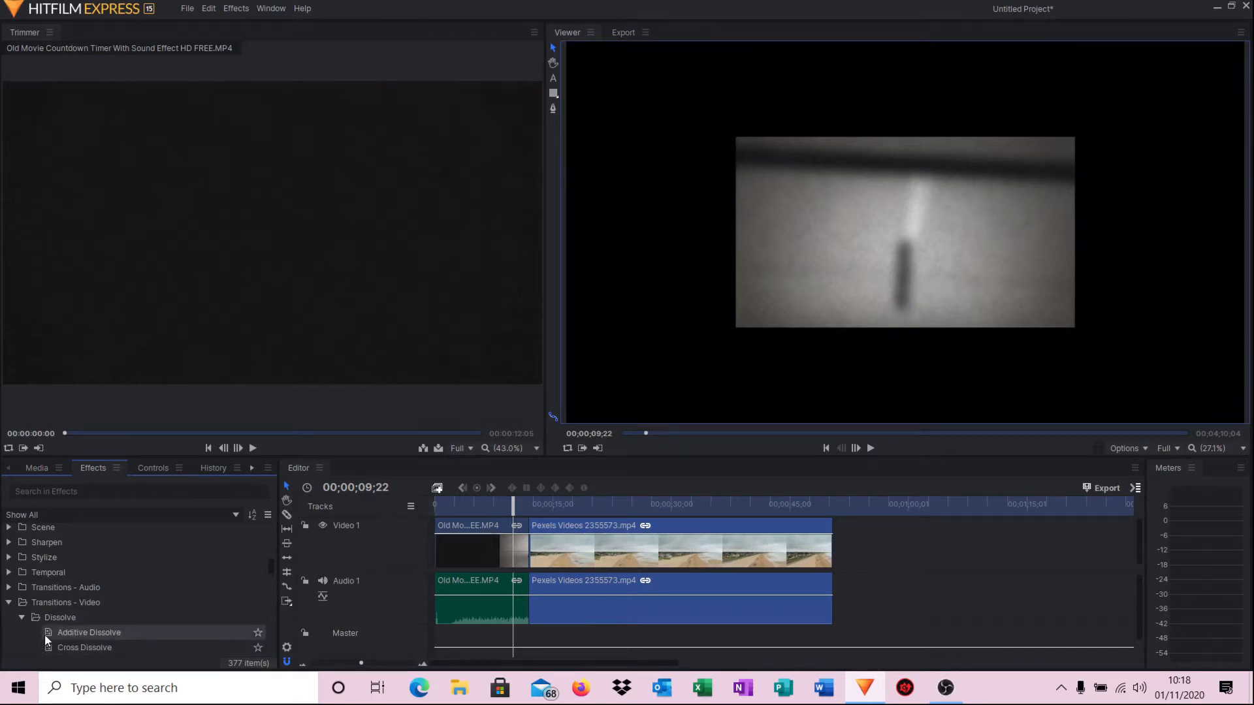
mouse_move(44, 634)
left_mouse_down()
mouse_move(292, 615)
mouse_move(524, 544)
left_mouse_up()
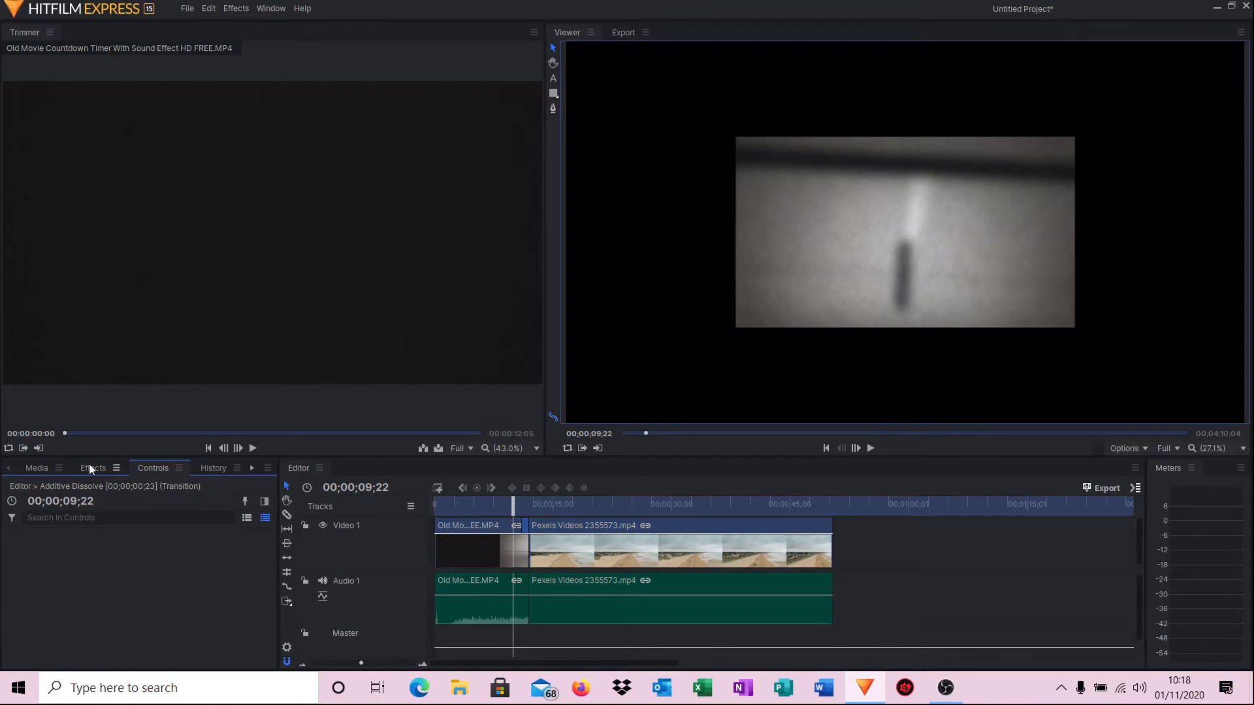
left_click(89, 466)
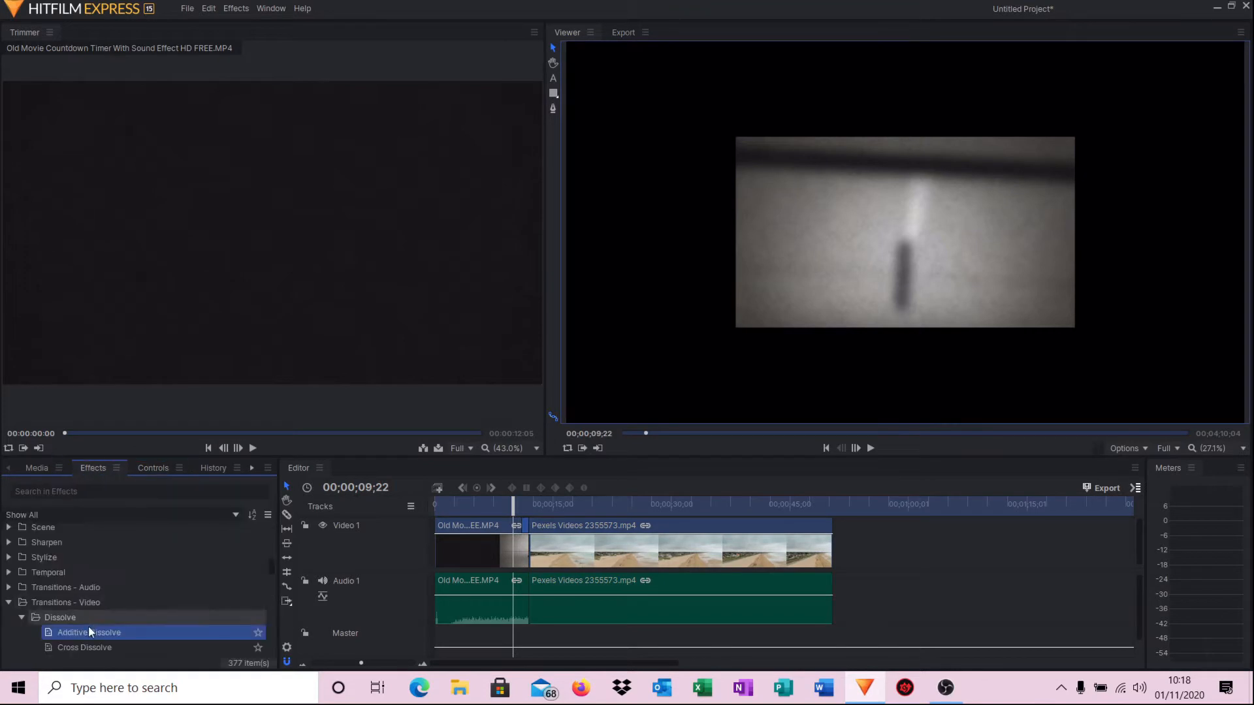
mouse_move(84, 629)
left_mouse_down()
mouse_move(507, 546)
mouse_move(530, 519)
left_mouse_up()
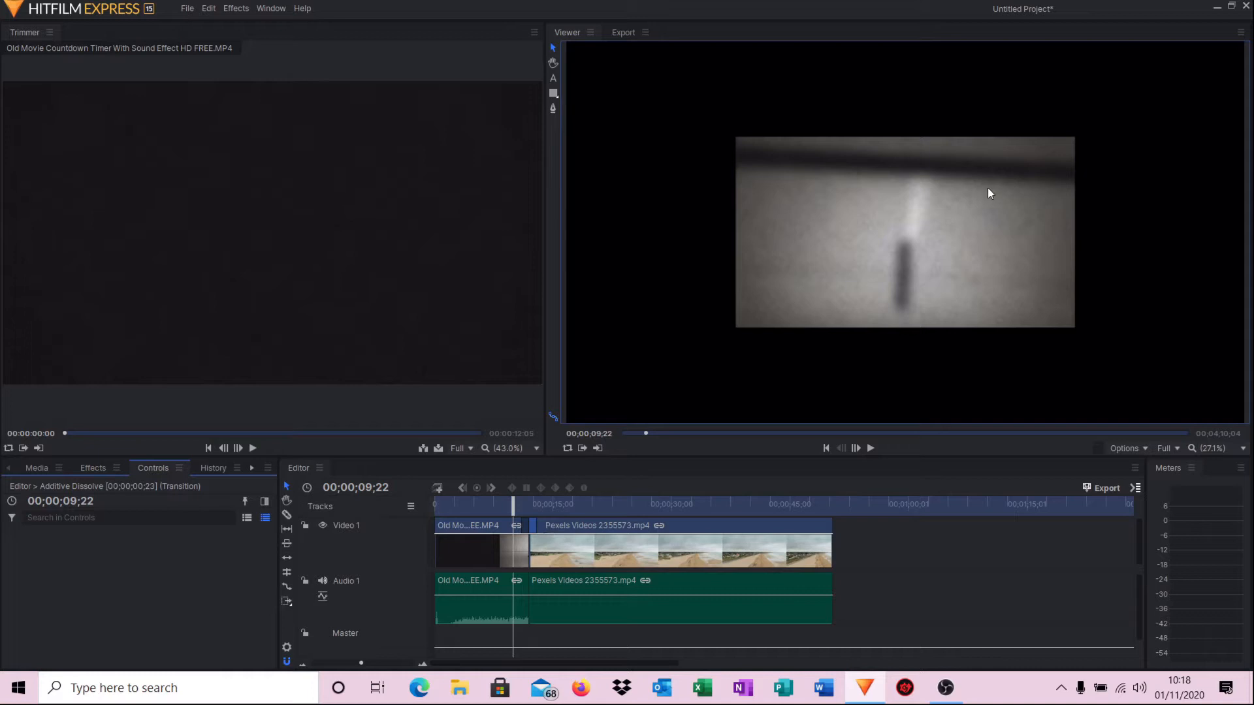
Scale the countdown up in the Viewer to fill the frame, then return to the sequence start.
left_click(922, 215)
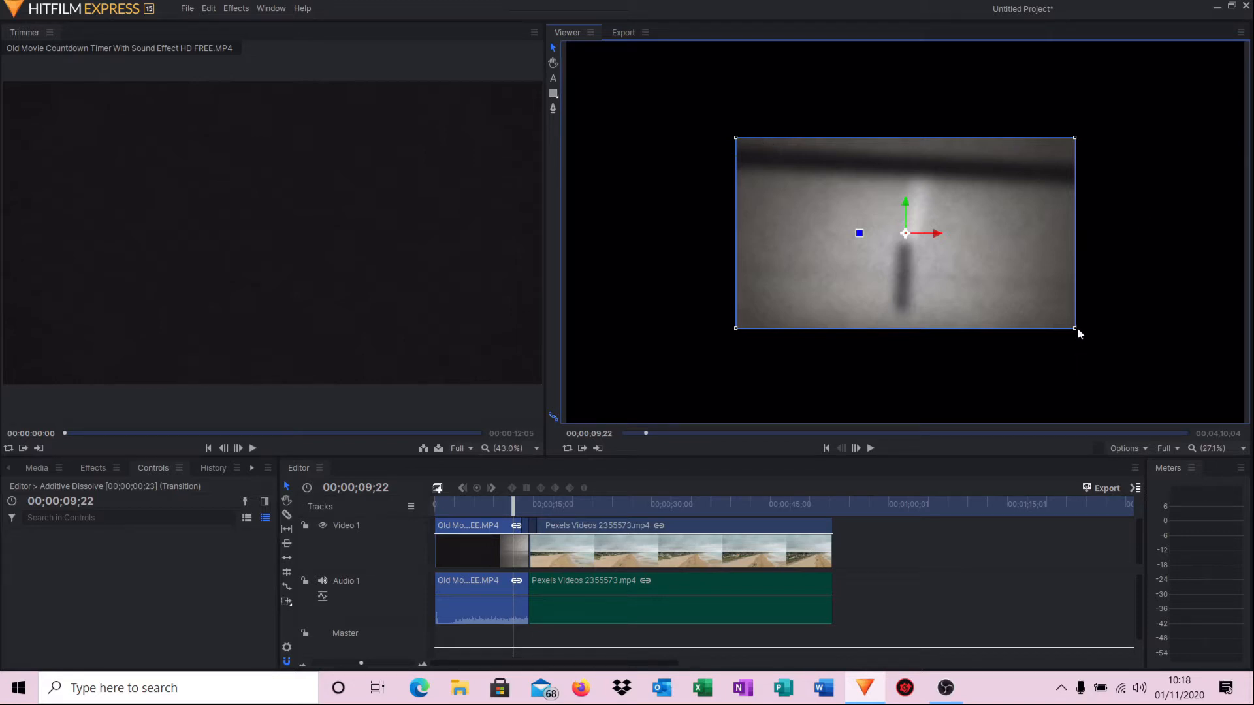
left_click_drag(1076, 328, 1247, 426)
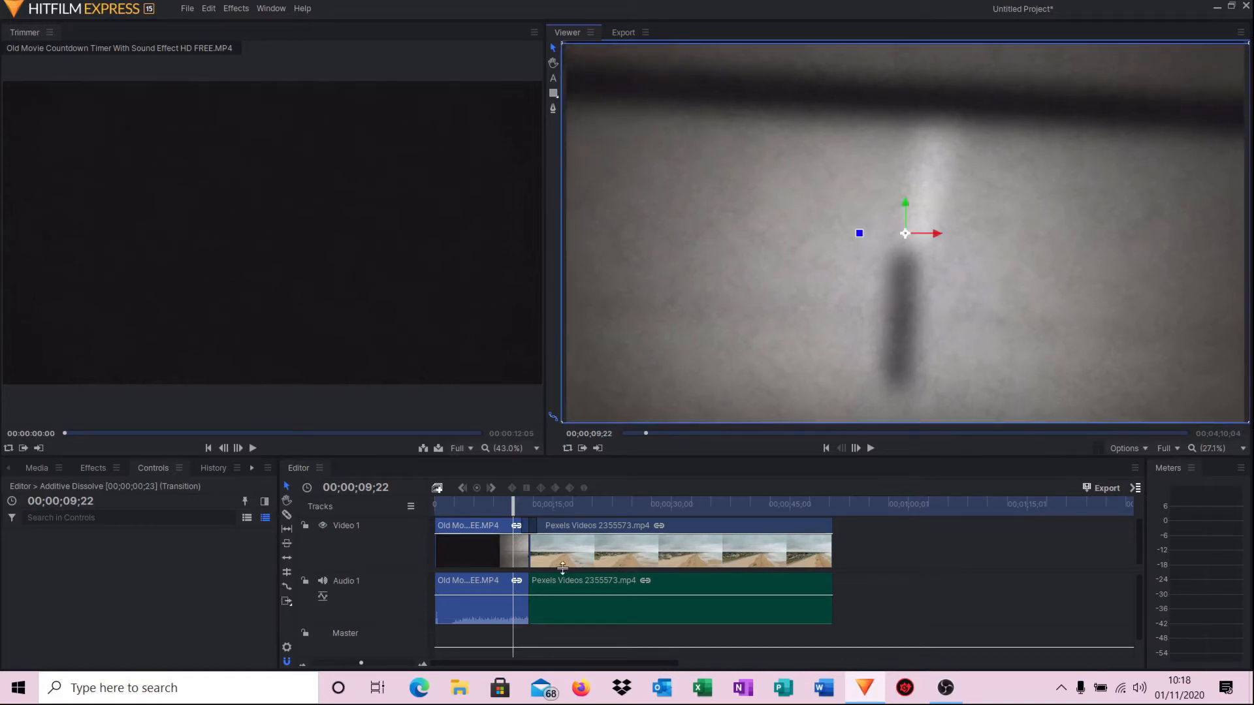
left_click(825, 448)
Play through the countdown-into-beach sequence, then reopen the media list and its Import dialog.
left_click(871, 448)
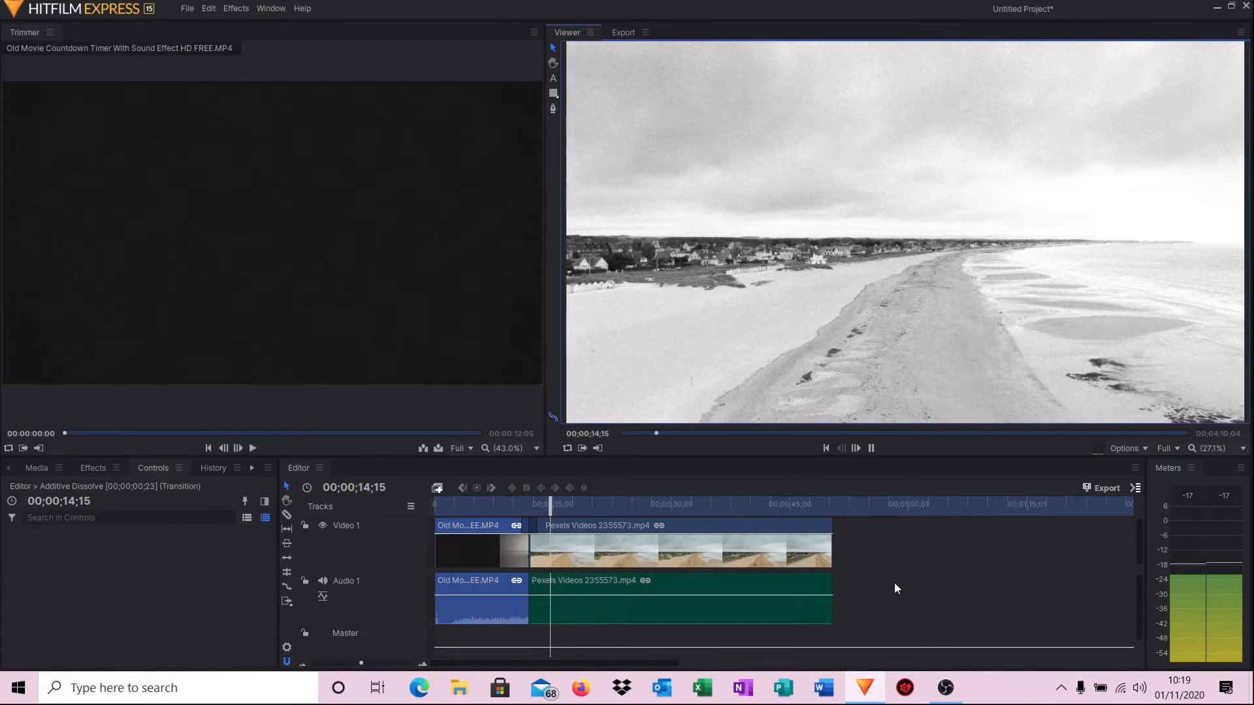
left_click(871, 448)
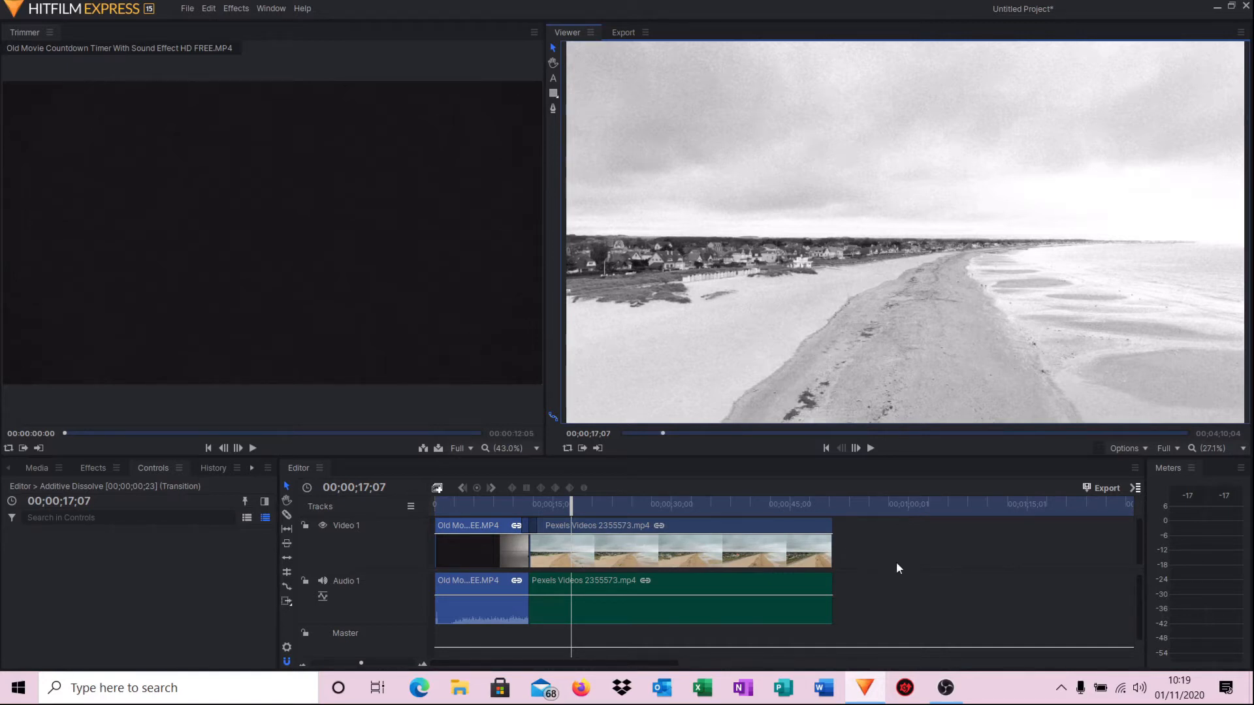
left_click(41, 466)
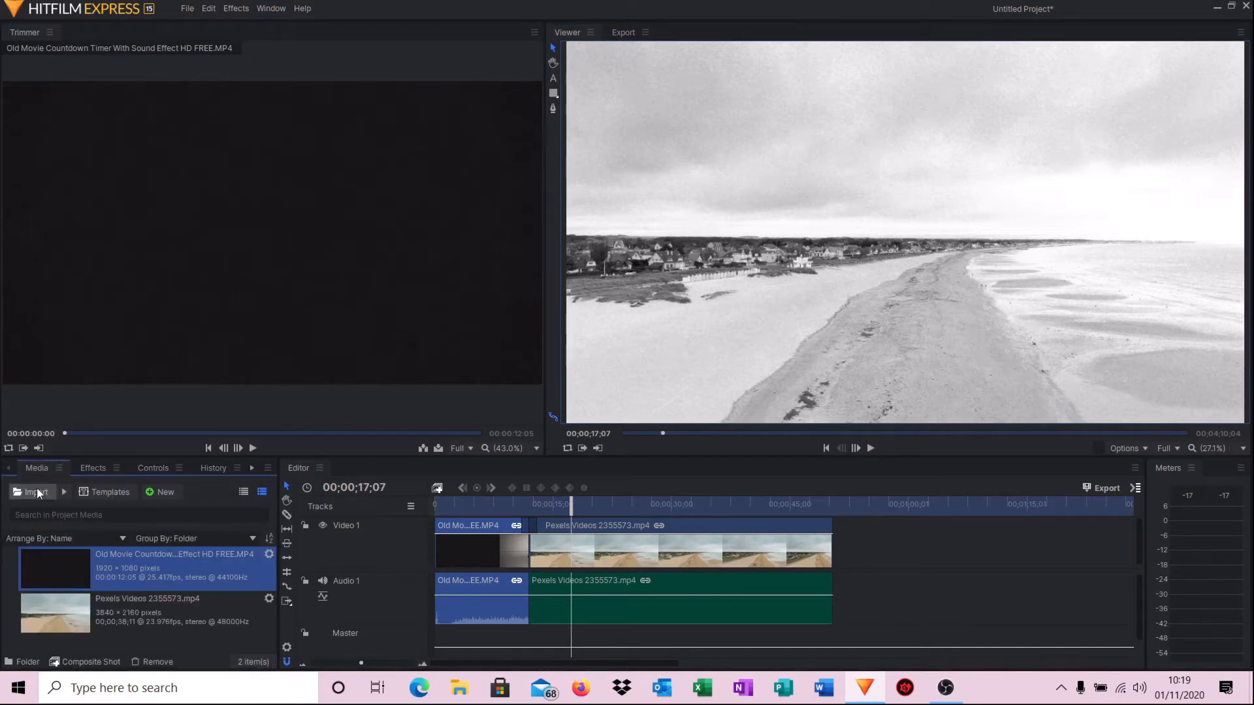
left_click(37, 493)
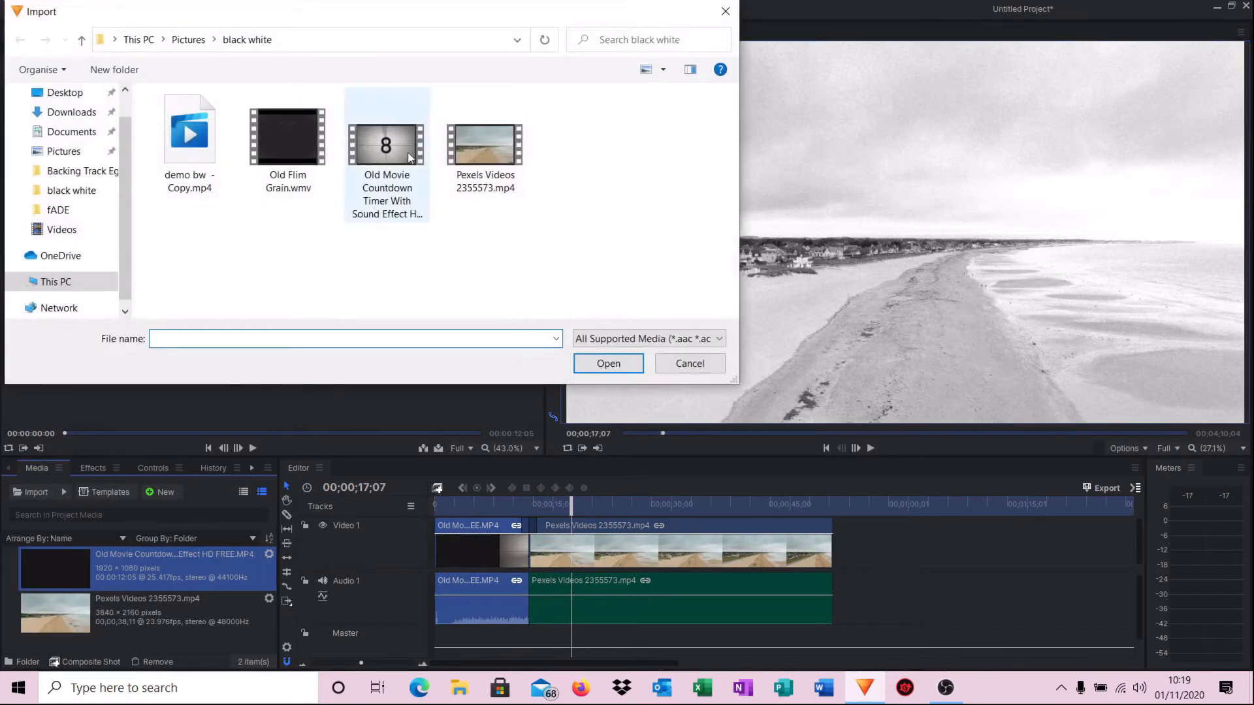
Import Old Flim Grain.wmv and insert an empty Video 2 track above Video 1.
left_click(281, 163)
left_click(627, 370)
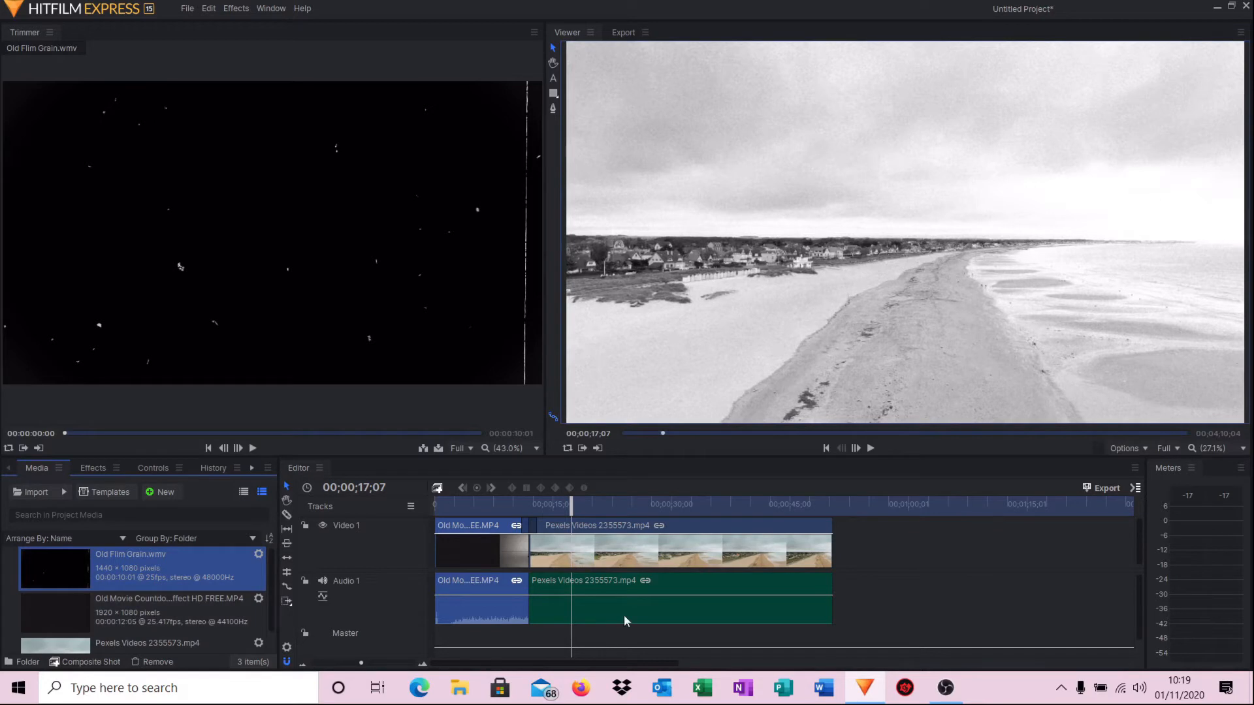
right_click(348, 526)
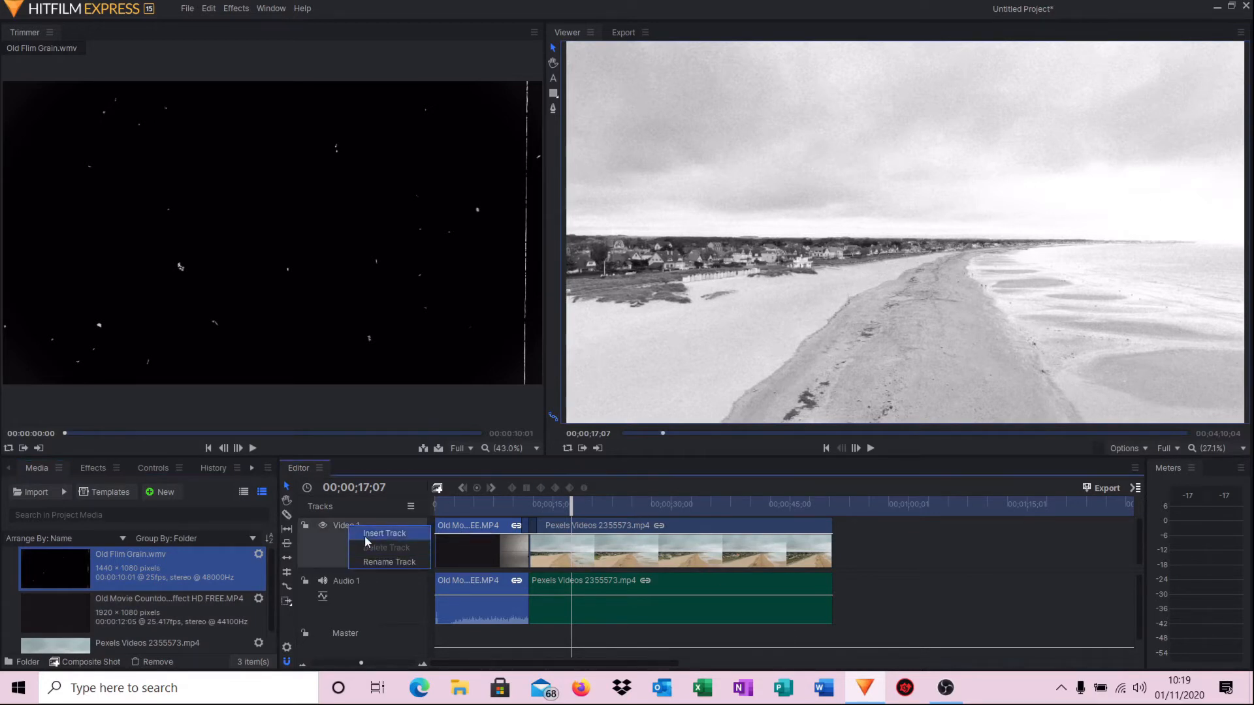
left_click(365, 534)
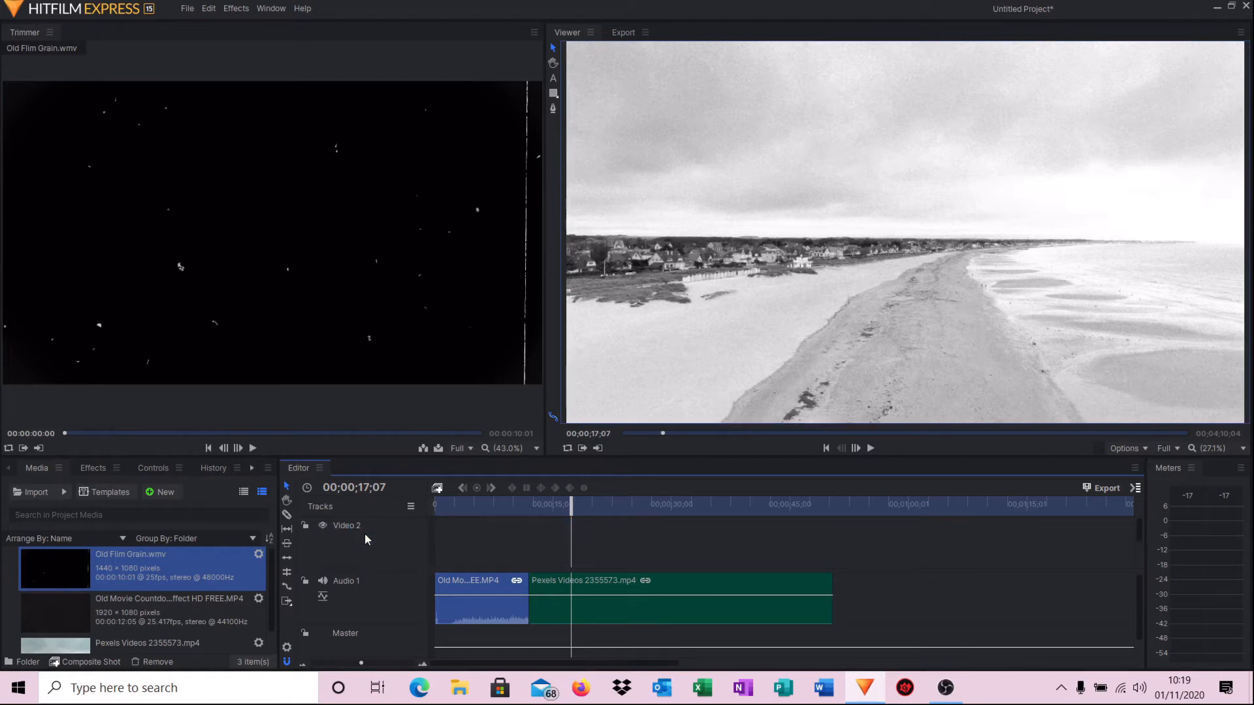
Put Old Flim Grain.wmv on Video 2, scale it to cover the frame, and preview it.
left_click_drag(61, 568, 531, 532)
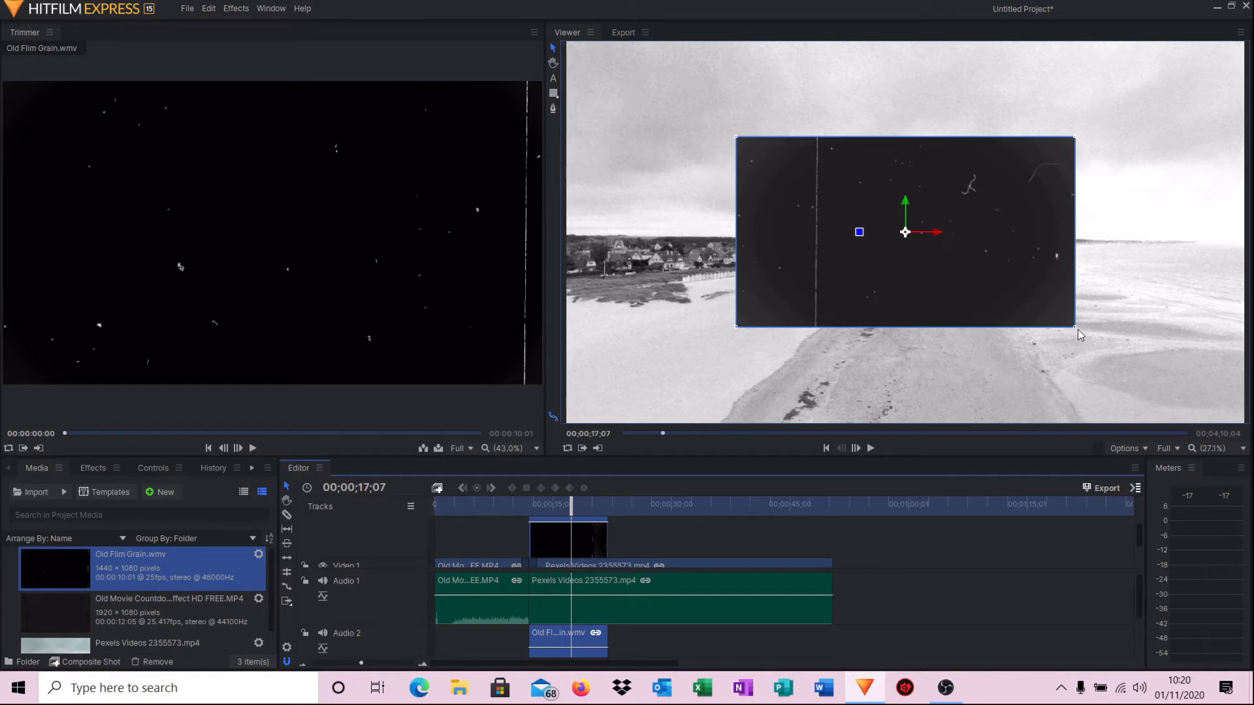
left_click_drag(1076, 328, 1249, 432)
left_click(871, 448)
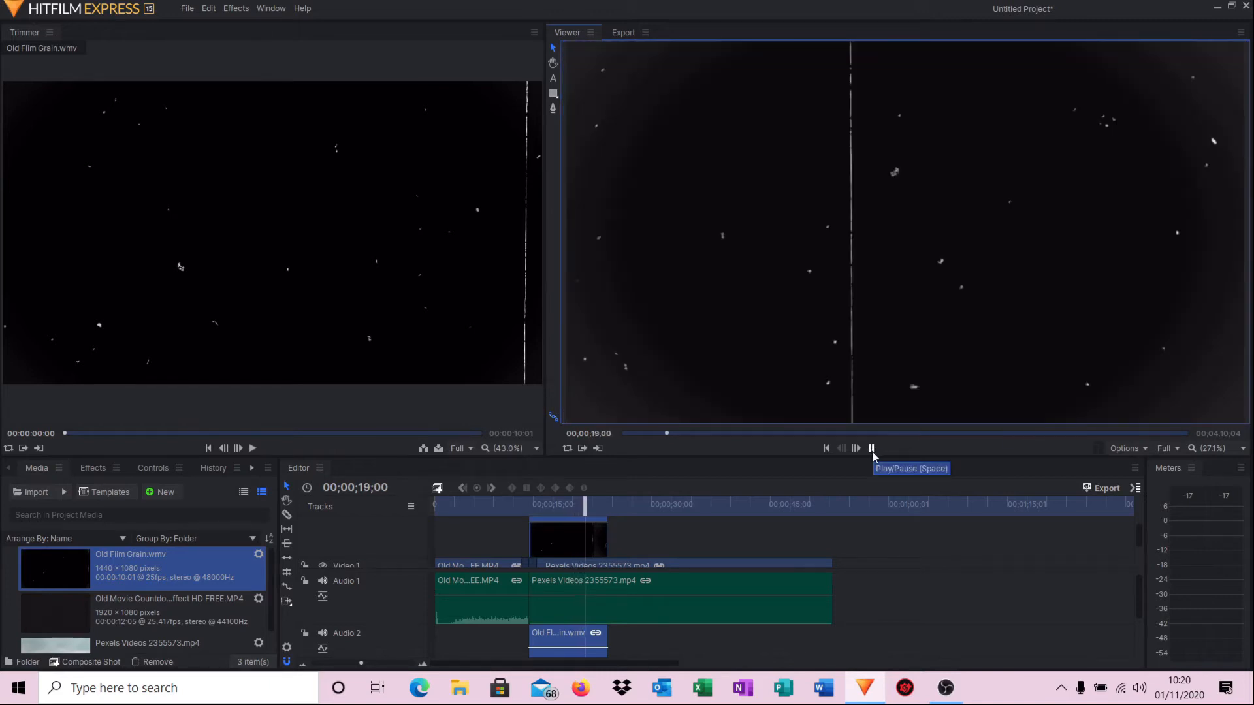
left_click(872, 449)
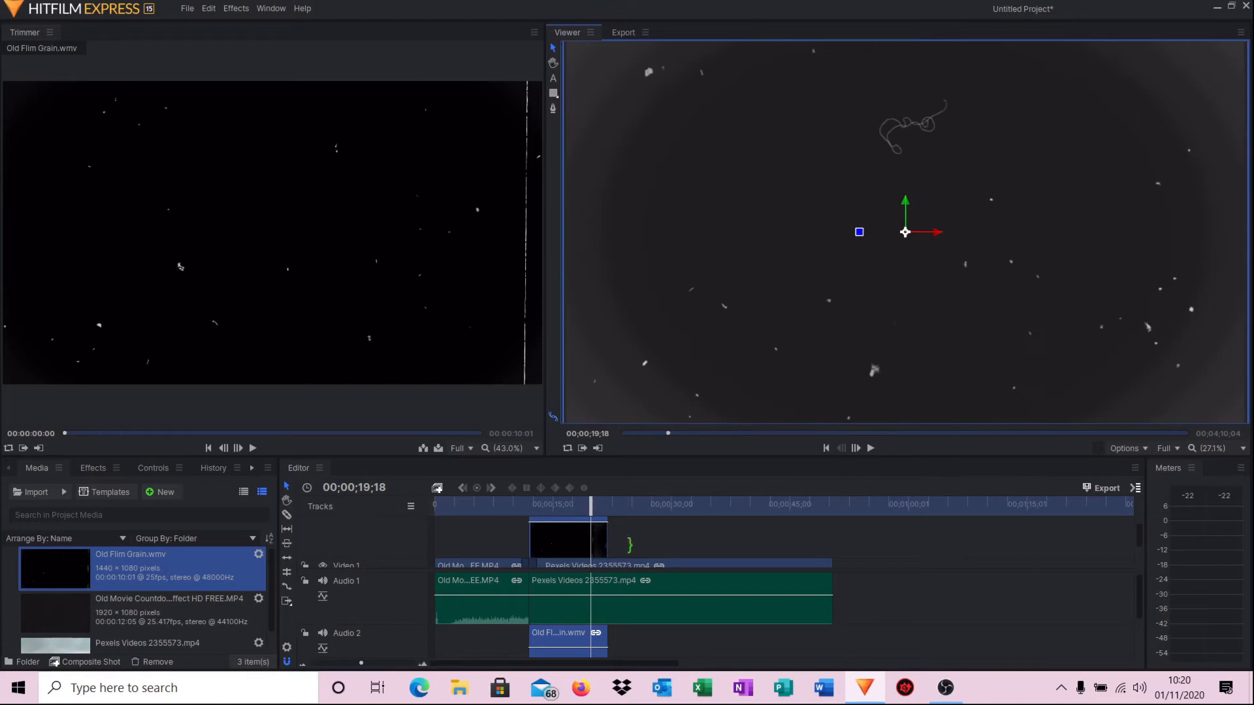
scroll(658, 545, "up", 1)
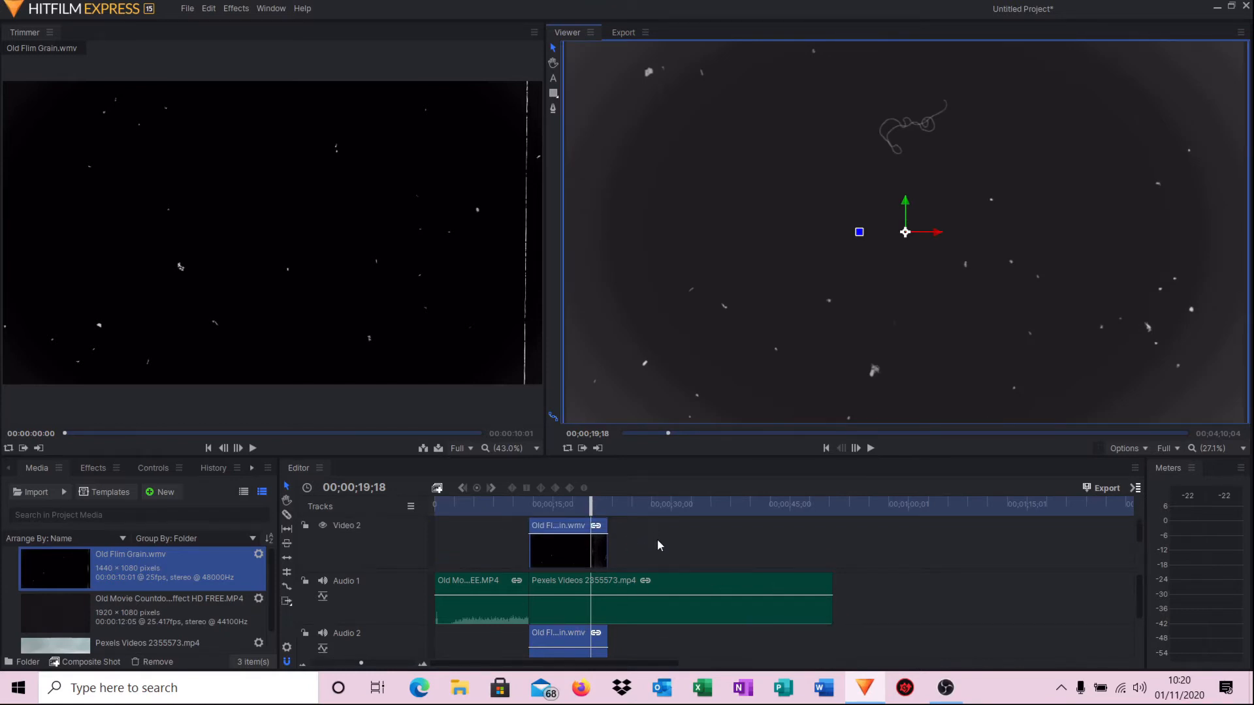
Set the grain clip's blend mode to Overlay and play back from about 14 seconds.
right_click(553, 531)
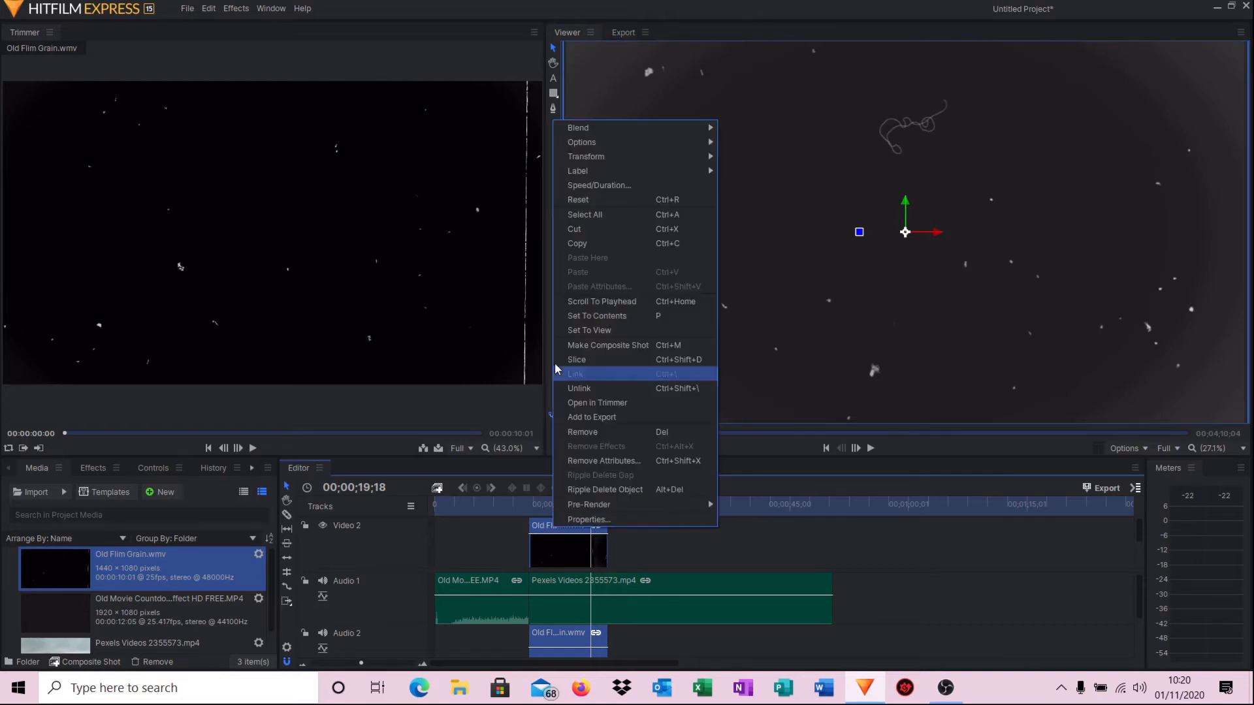
mouse_move(679, 127)
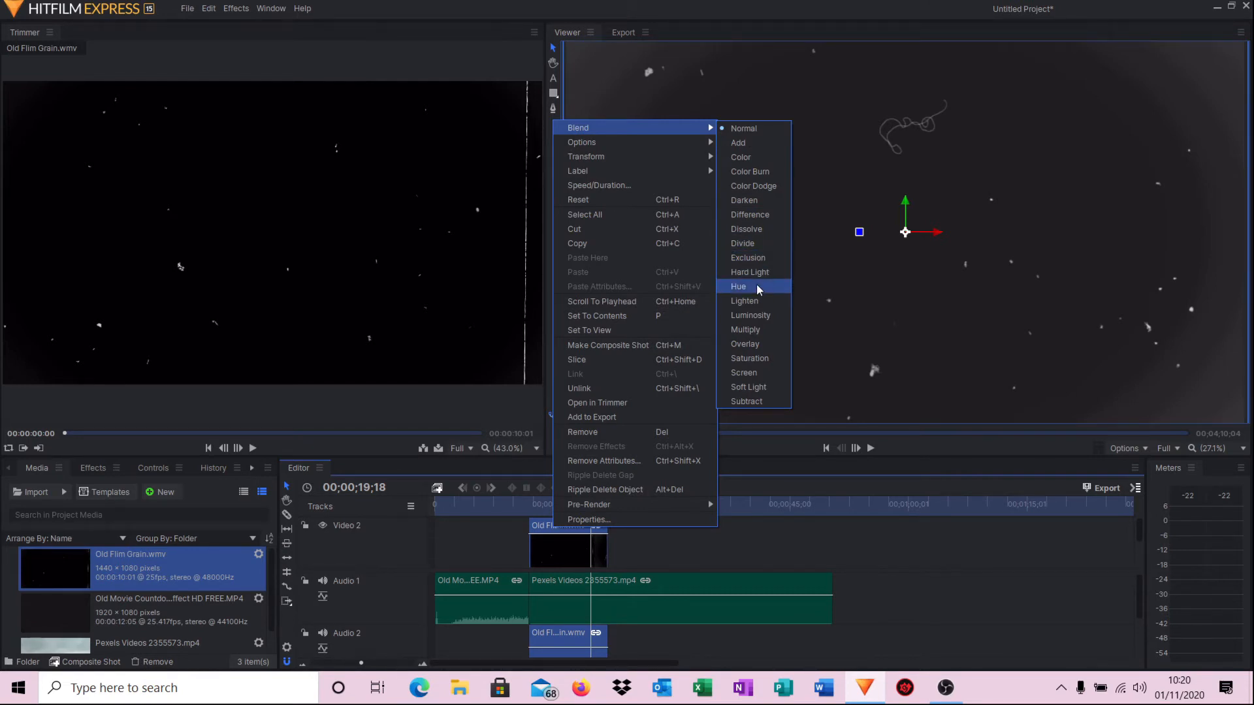
left_click(742, 346)
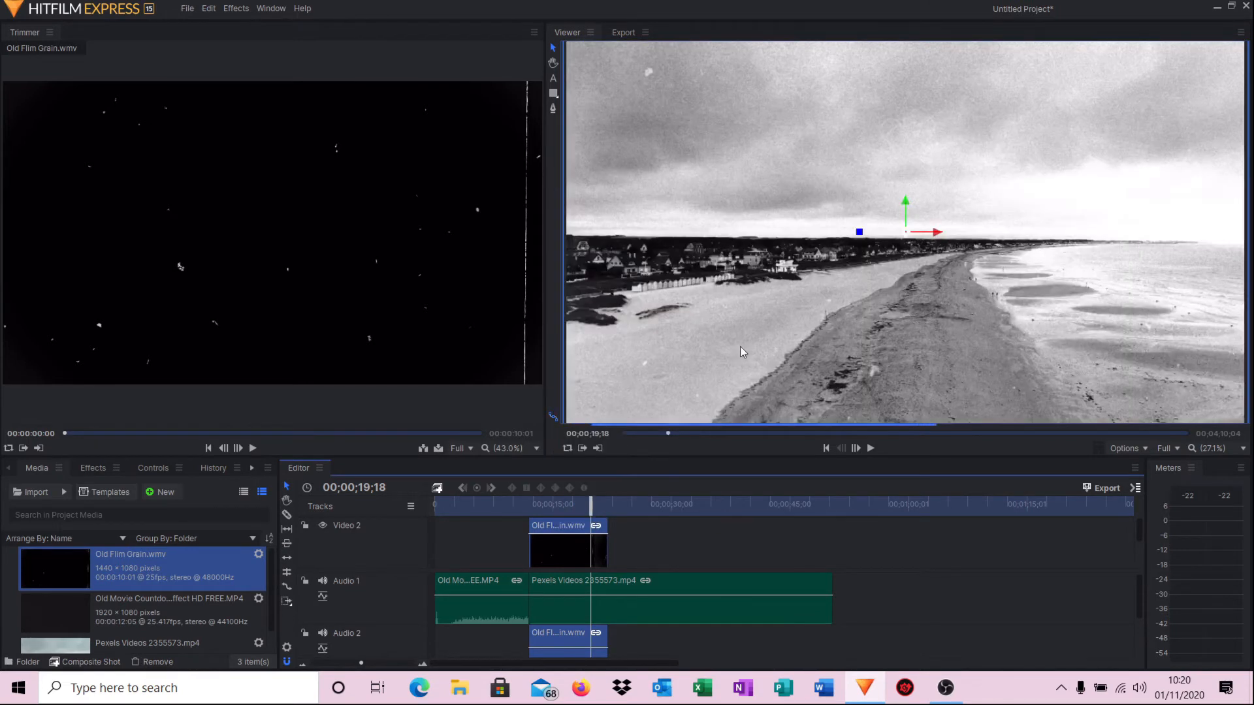
left_click_drag(592, 506, 549, 506)
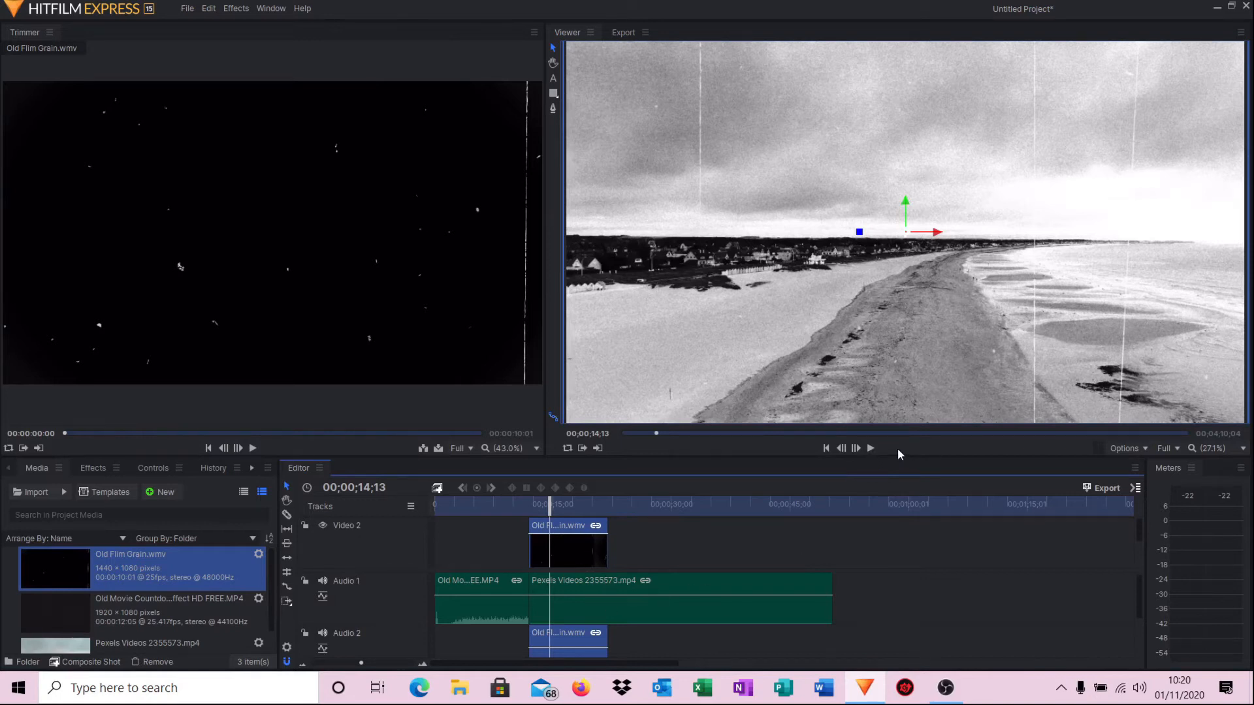
left_click(871, 448)
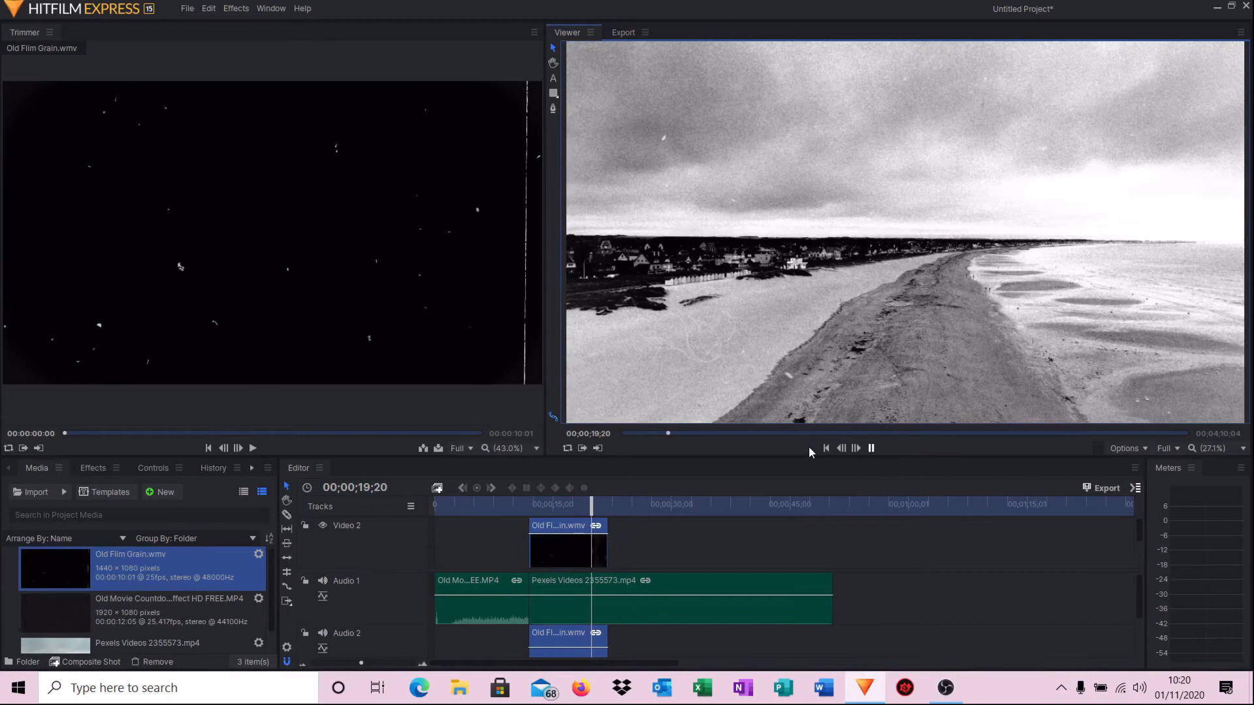
key("space")
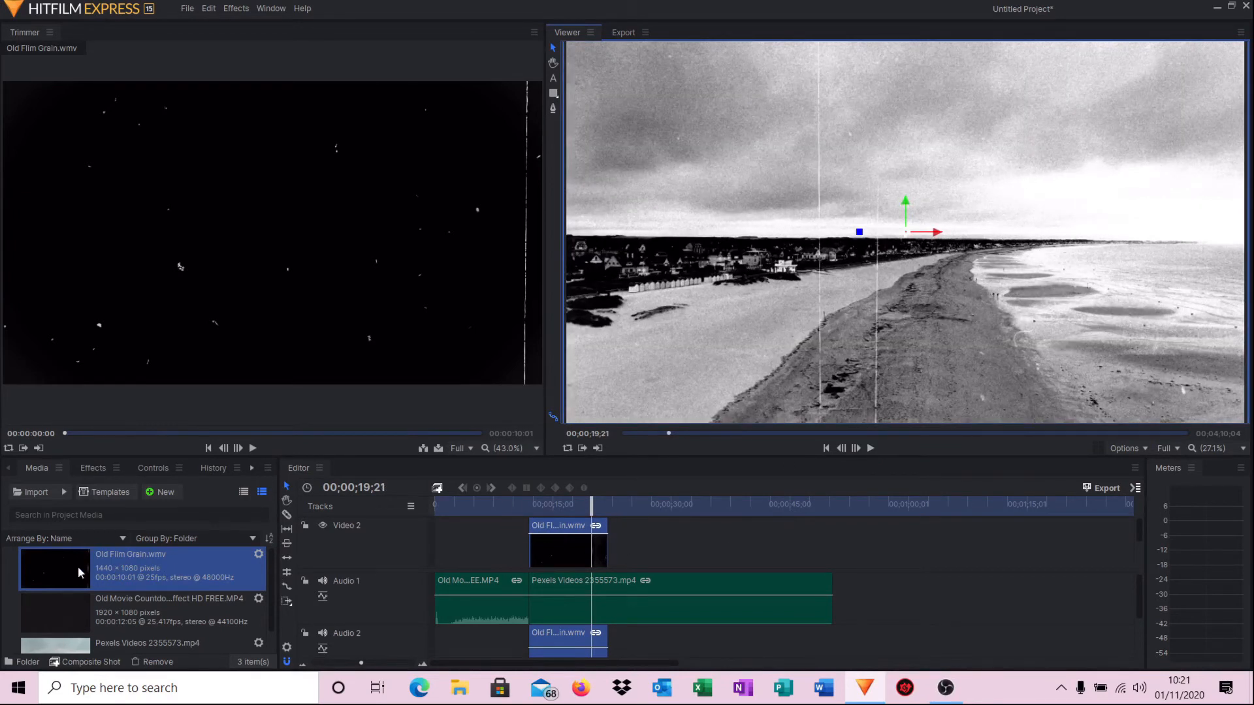
Add two more Old Flim Grain.wmv clips to Video 2 and scale the second to fill the frame.
left_click_drag(64, 566, 608, 540)
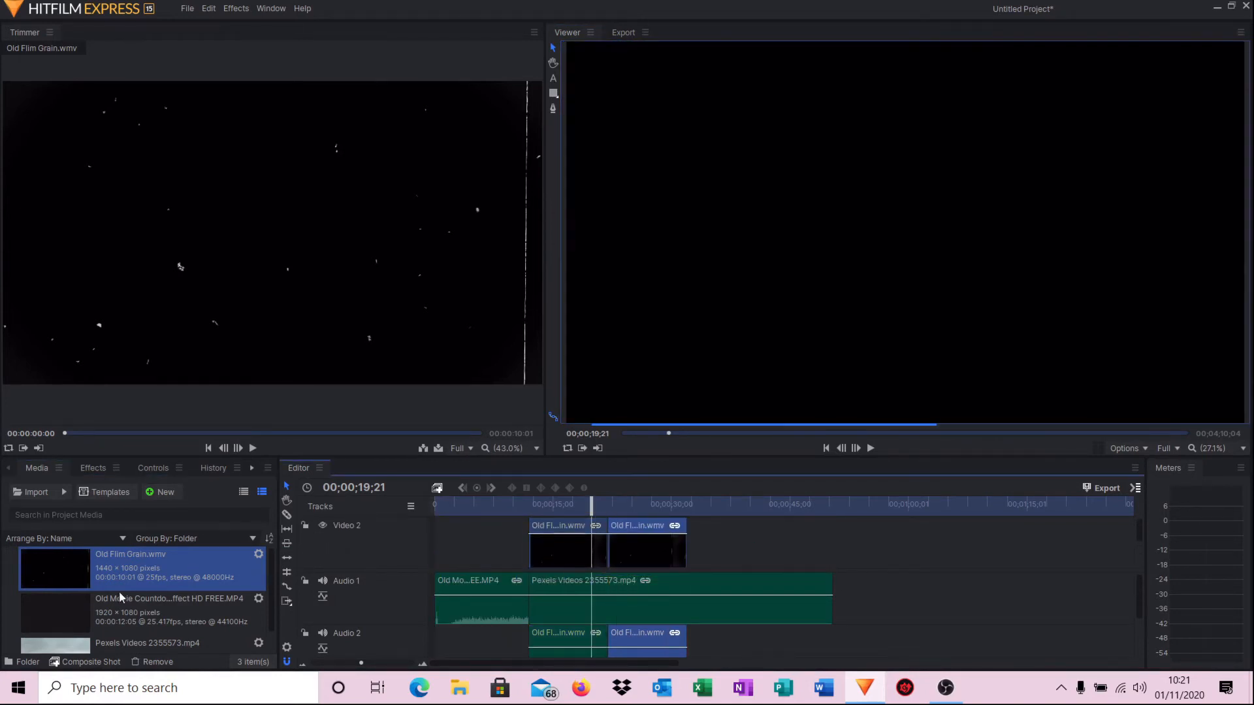
left_click_drag(59, 570, 691, 535)
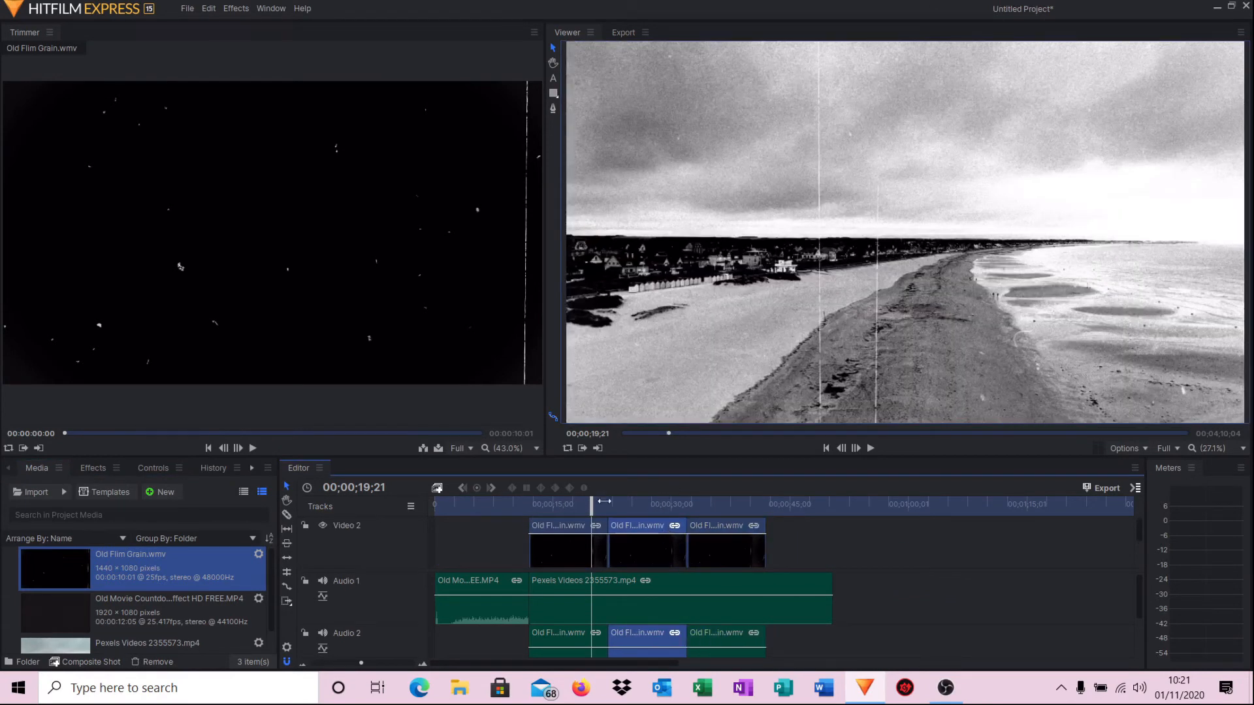
left_click_drag(591, 501, 637, 501)
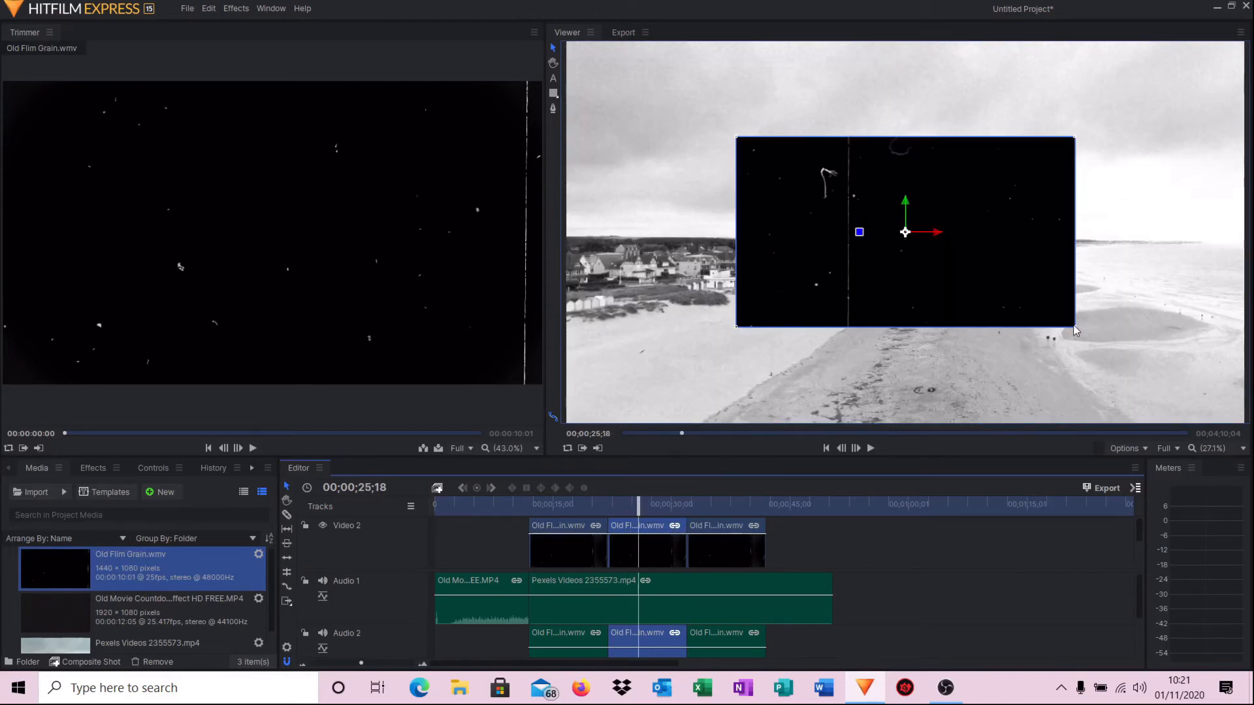
left_click_drag(1075, 328, 1248, 429)
left_click_drag(1166, 340, 1163, 330)
left_click_drag(1171, 399, 1163, 400)
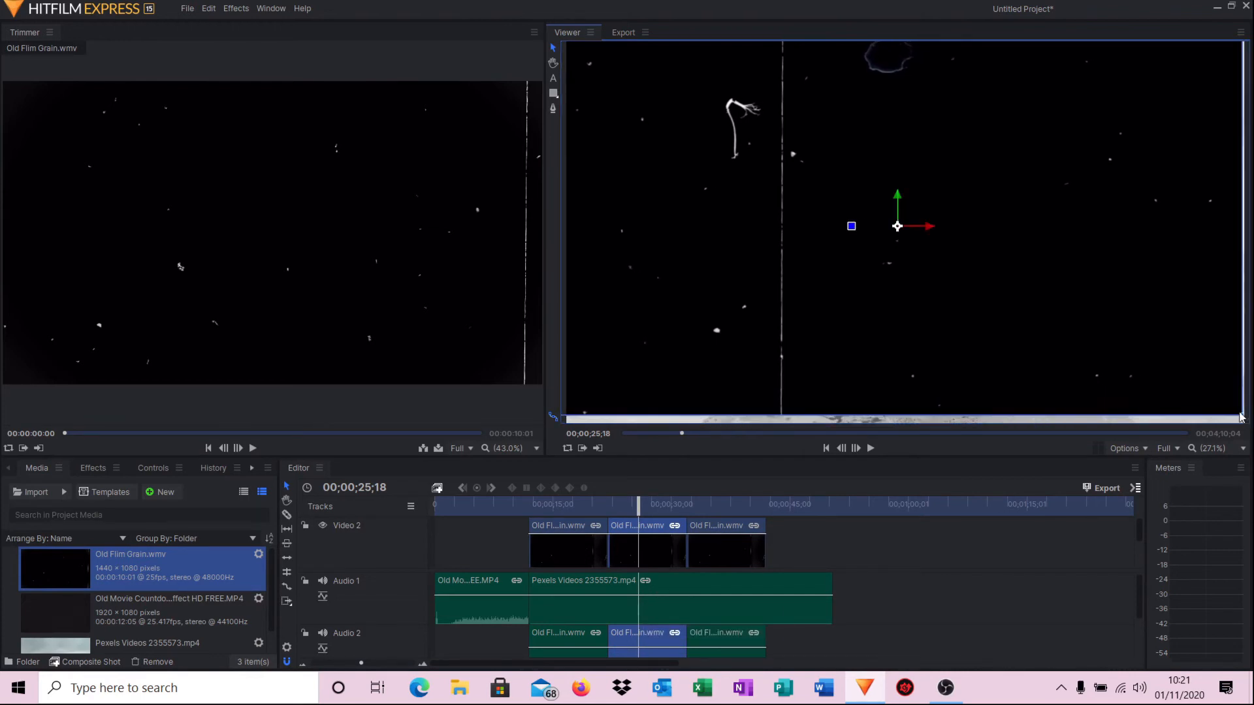
left_click_drag(1242, 419, 1249, 425)
left_click_drag(1182, 380, 1188, 385)
Enlarge the third Old Flim Grain.wmv clip so it fills the frame.
left_click(734, 528)
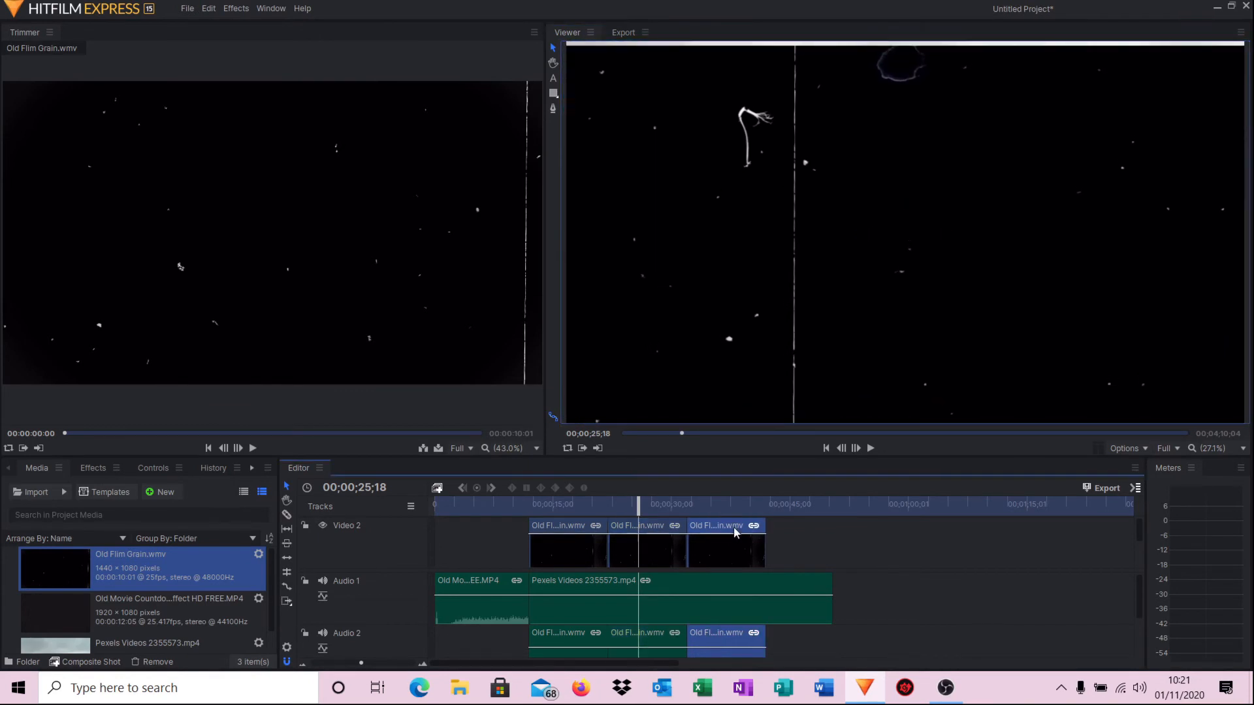
left_click_drag(643, 510, 742, 510)
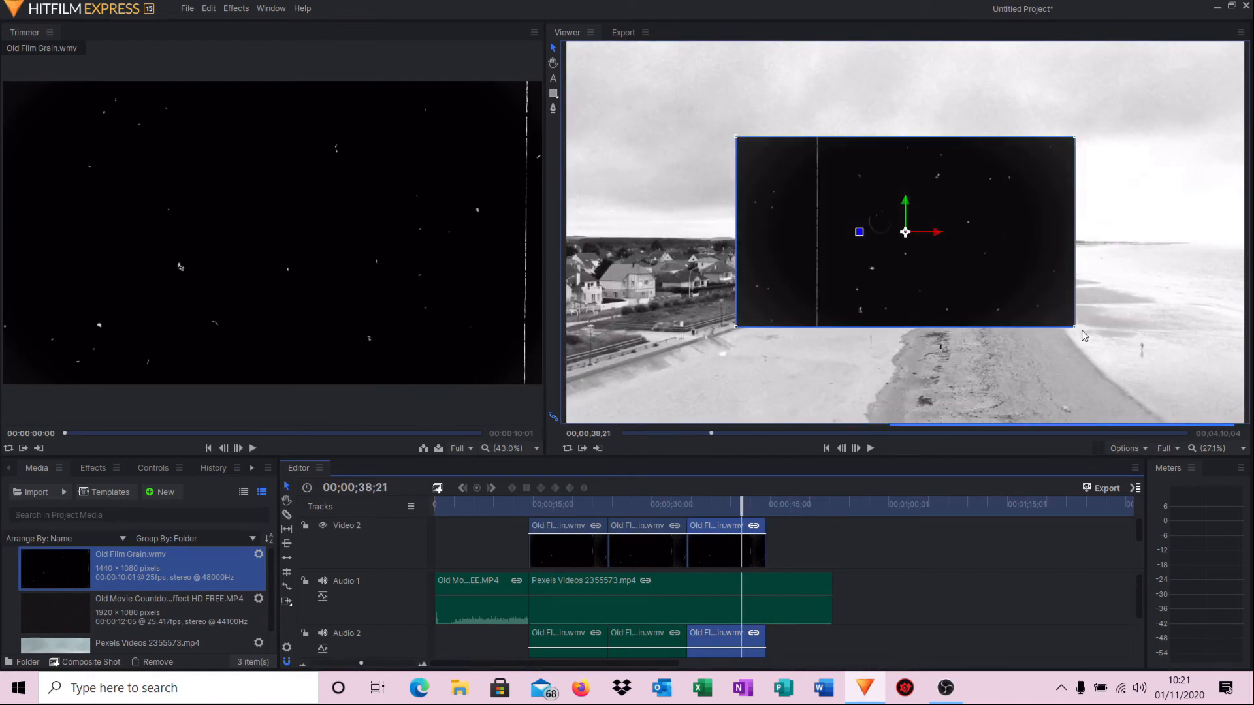
left_click_drag(1076, 328, 1251, 446)
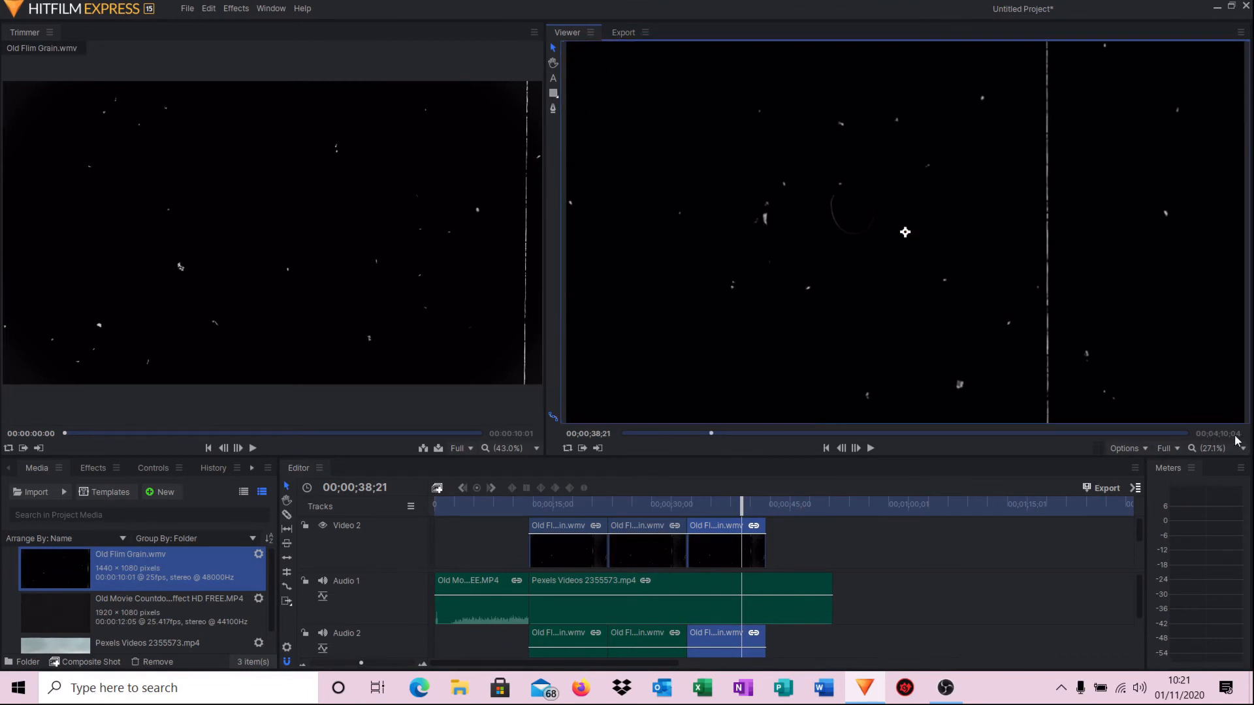
Set both extra Old Flim Grain clips to Overlay blend, then return the playhead to about 14 seconds.
right_click(652, 528)
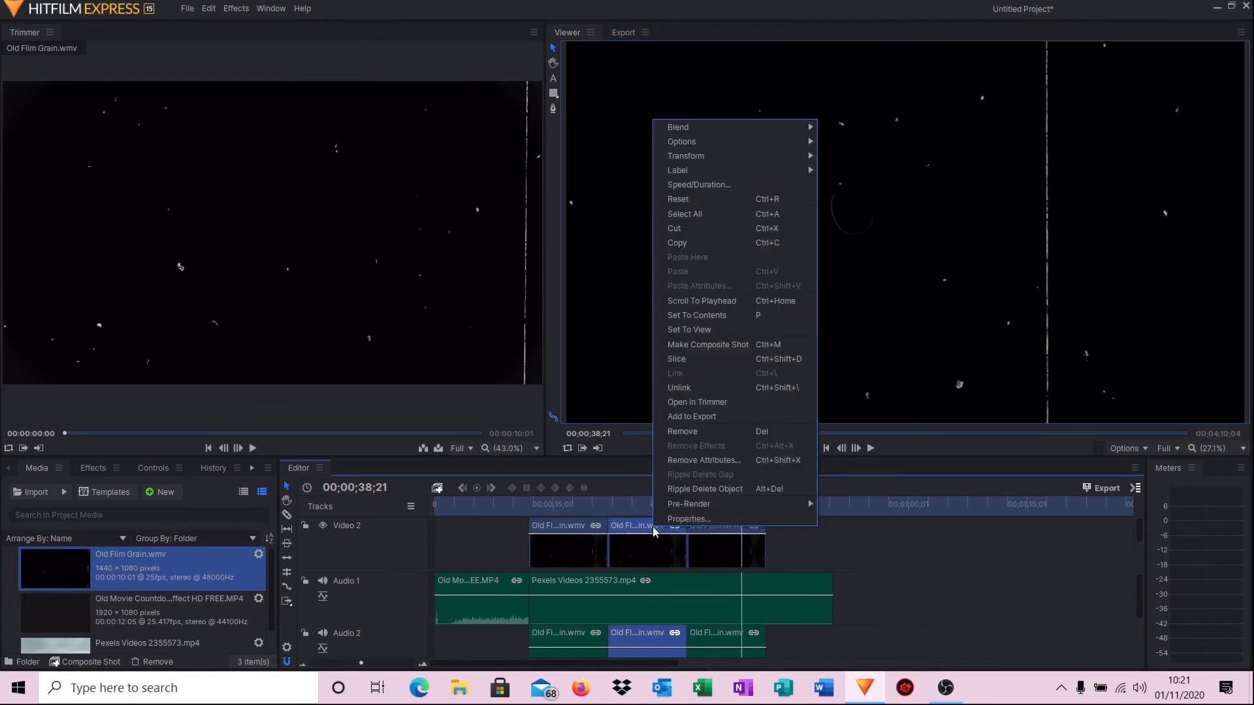
mouse_move(730, 128)
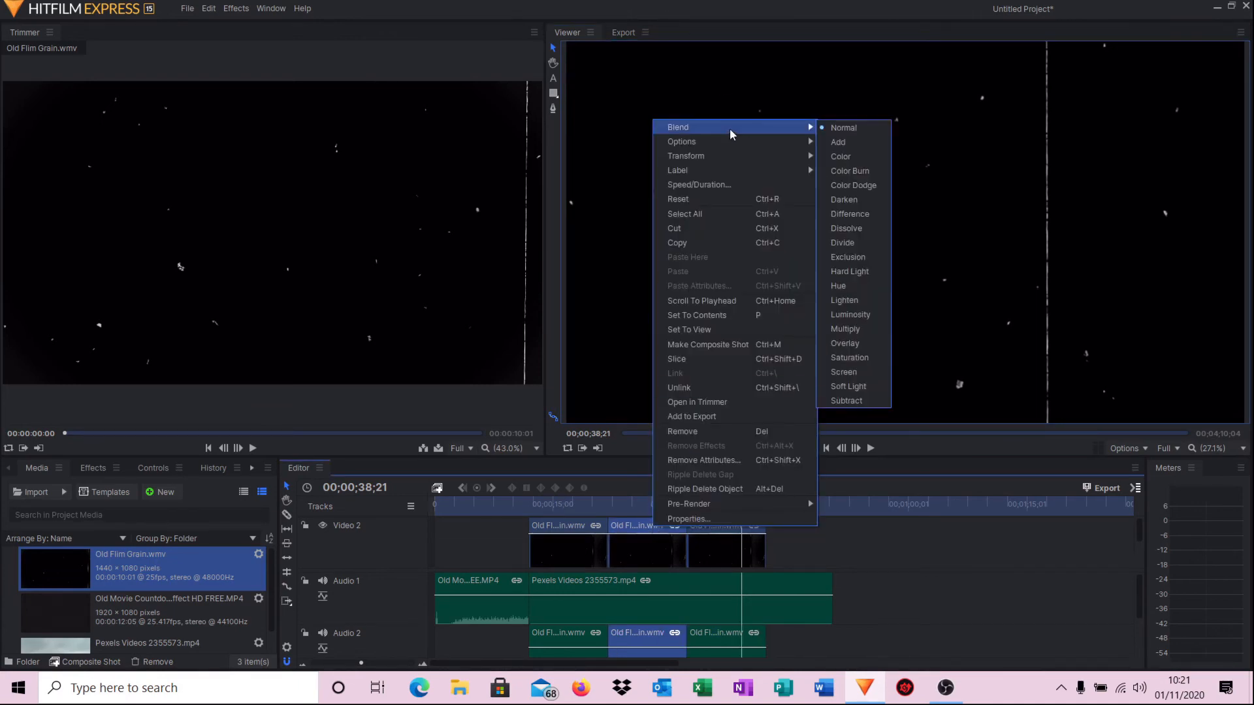
left_click(877, 348)
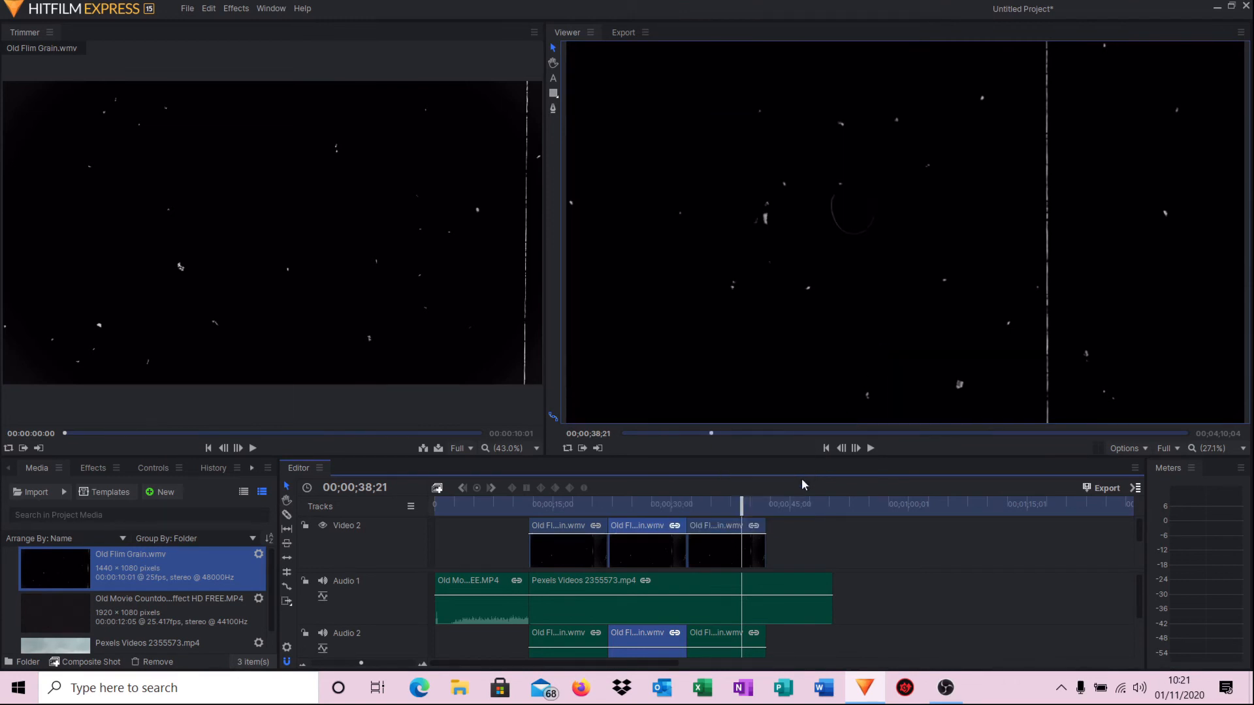
left_click(726, 529)
right_click(726, 529)
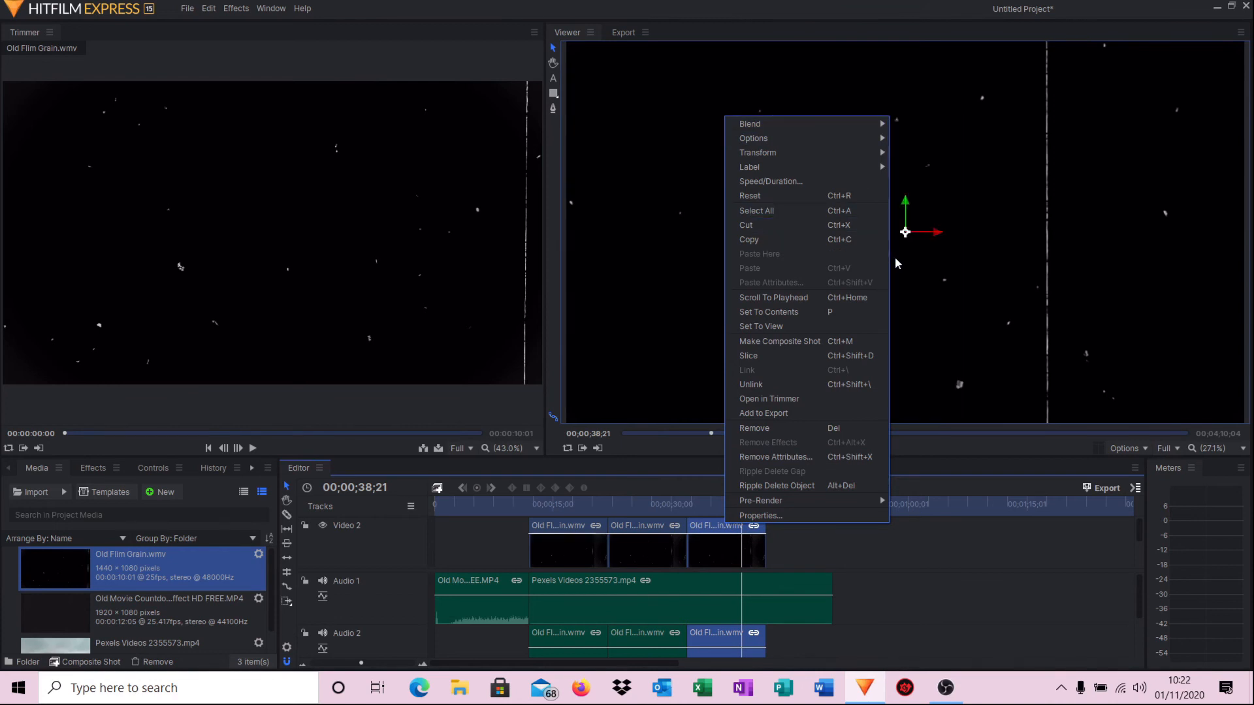
mouse_move(848, 123)
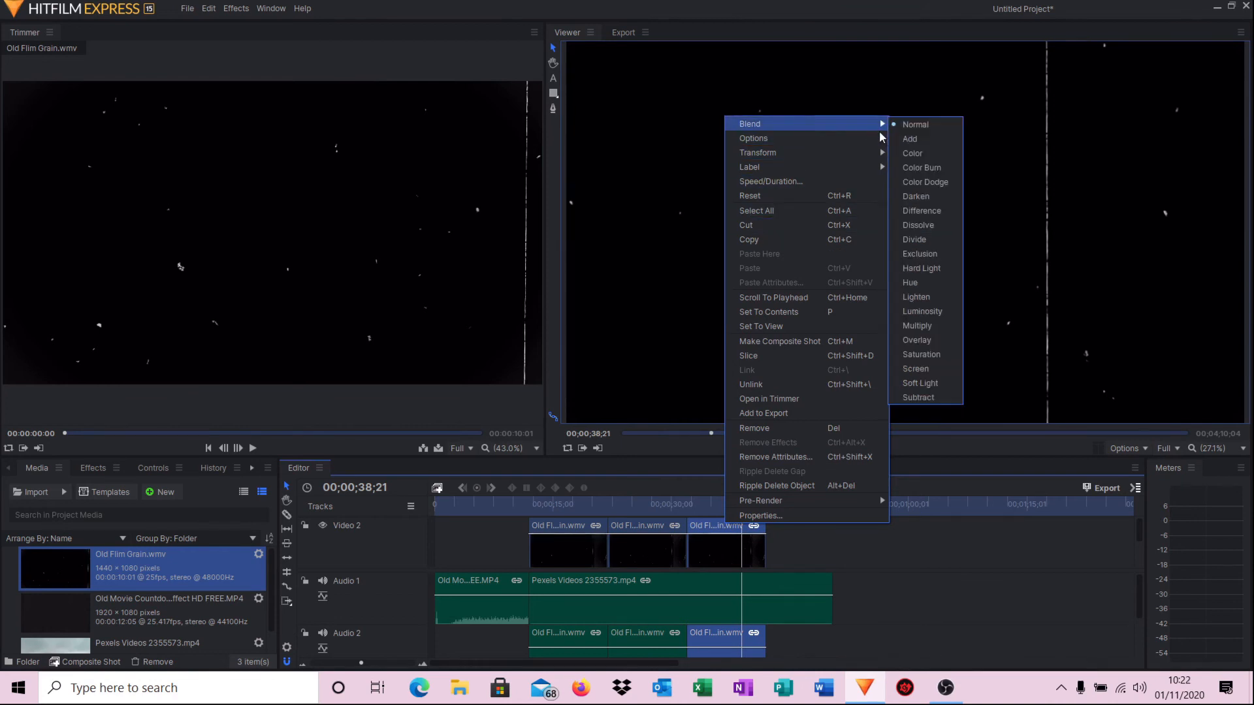
left_click(928, 343)
left_click_drag(743, 503, 495, 505)
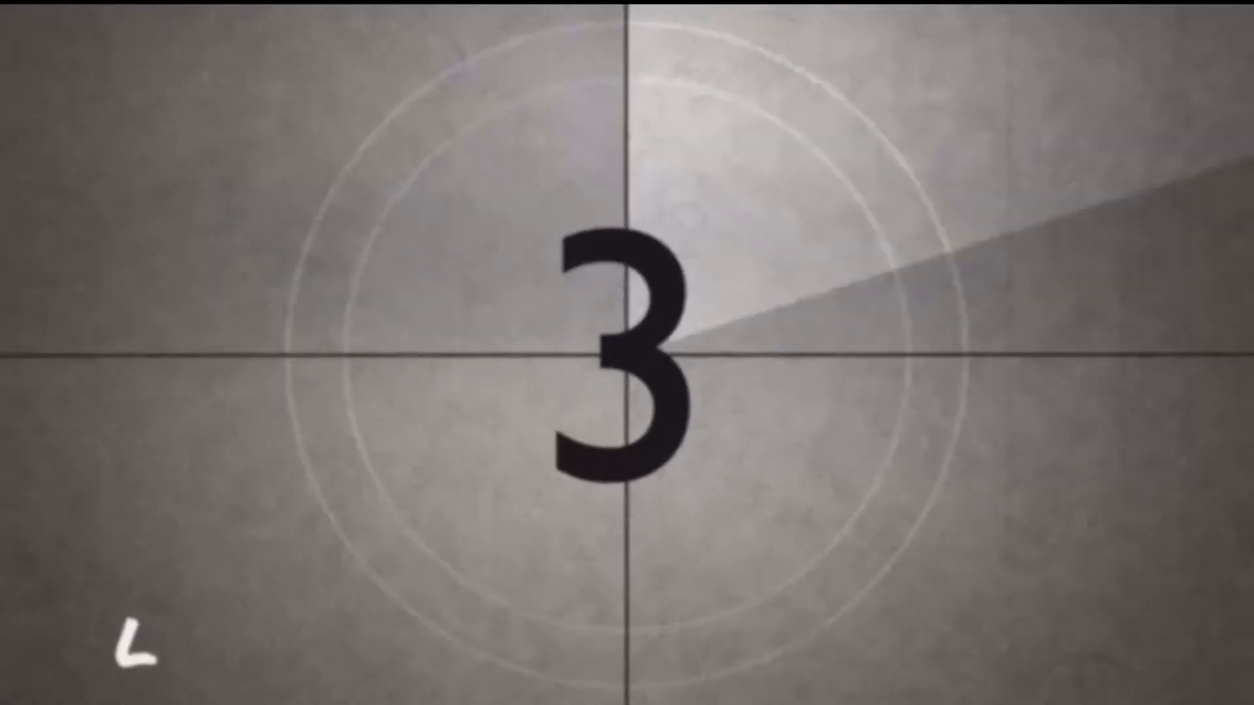